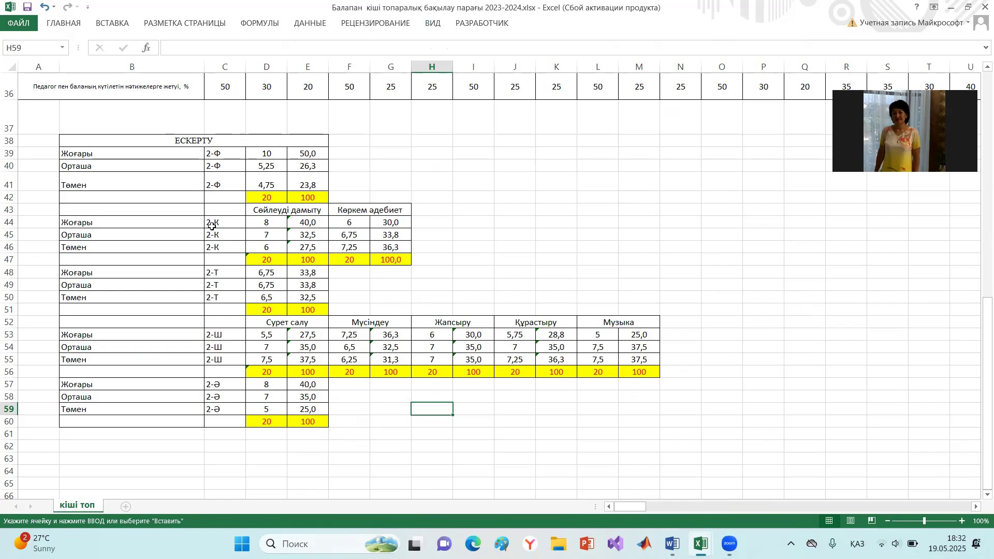
- Request the recommended charts for the skill results in C39:E59
{"action": "left_click_drag", "start_coordinate": [210, 224], "coordinate": [314, 252]}
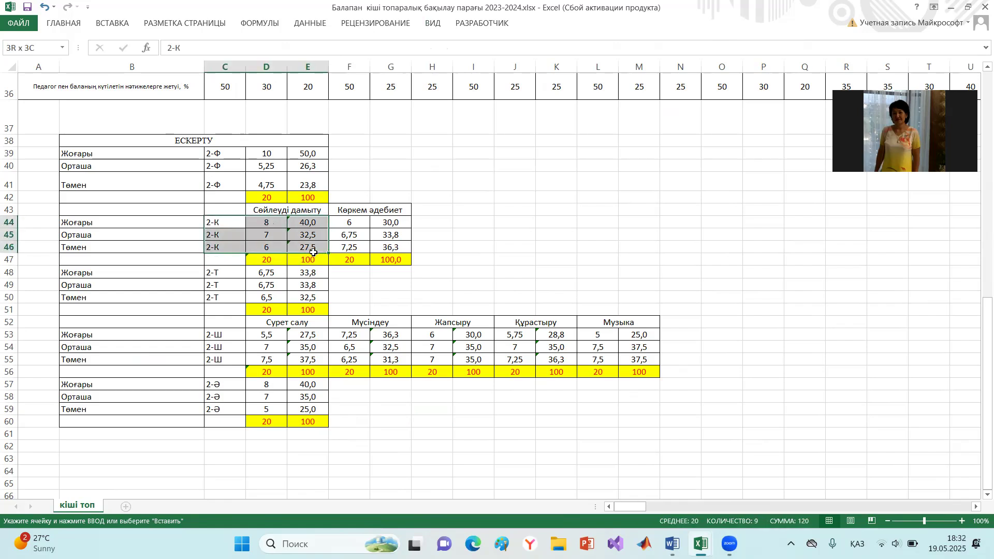
{"action": "left_click", "coordinate": [501, 156]}
{"action": "left_click", "coordinate": [211, 155]}
{"action": "left_click_drag", "start_coordinate": [222, 154], "coordinate": [288, 413]}
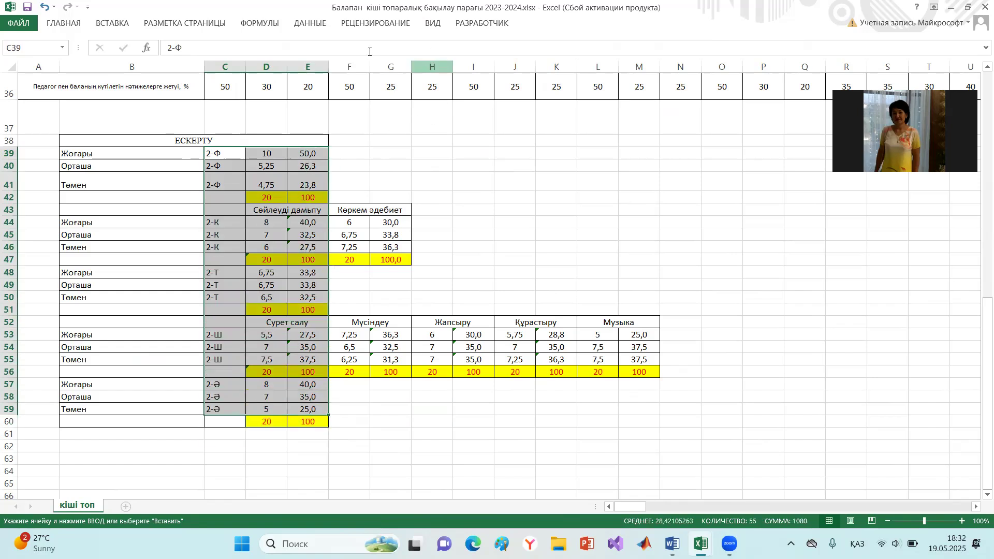
{"action": "left_click", "coordinate": [113, 25]}
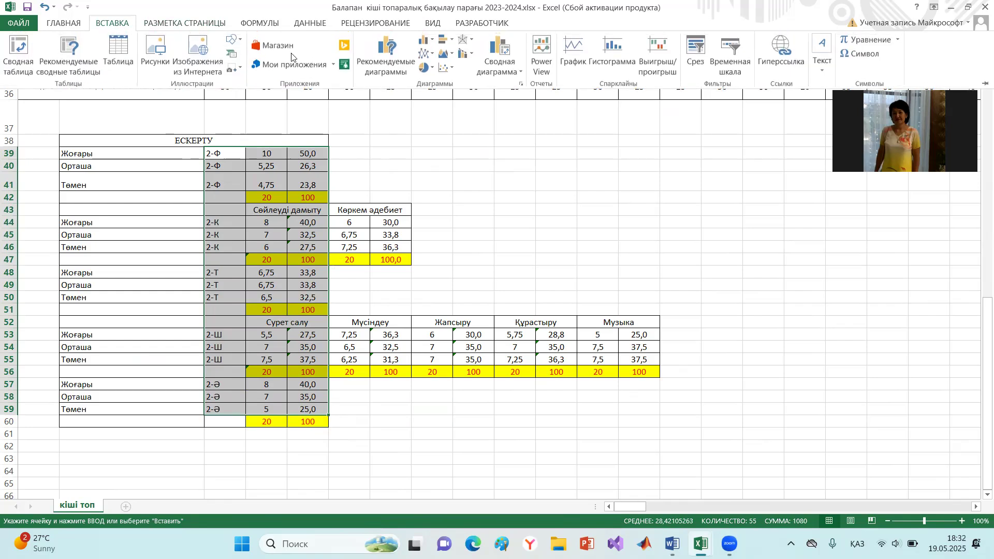
{"action": "left_click", "coordinate": [393, 65]}
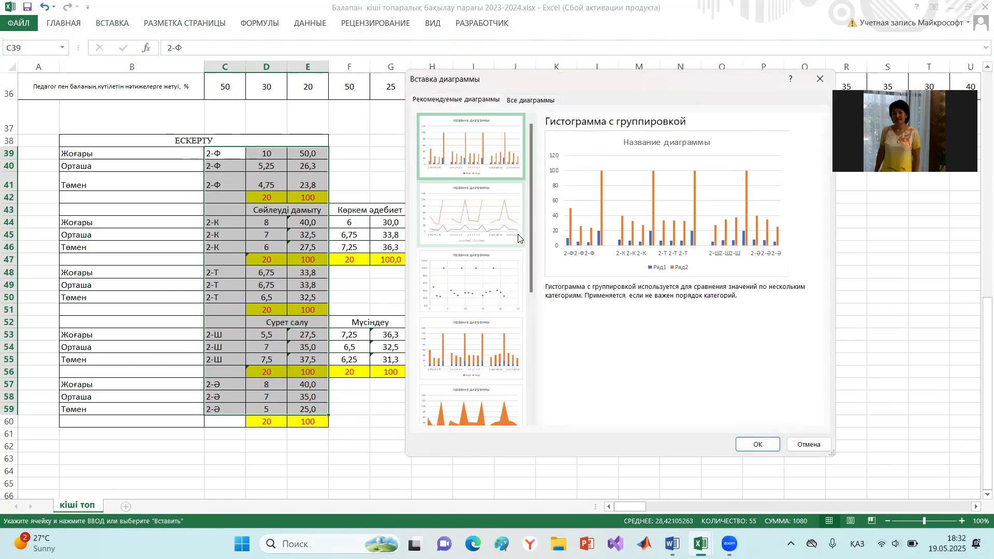
- Preview the recommended line, scatter and column charts, and insert a stacked area chart of the selected results
{"action": "left_click", "coordinate": [465, 218]}
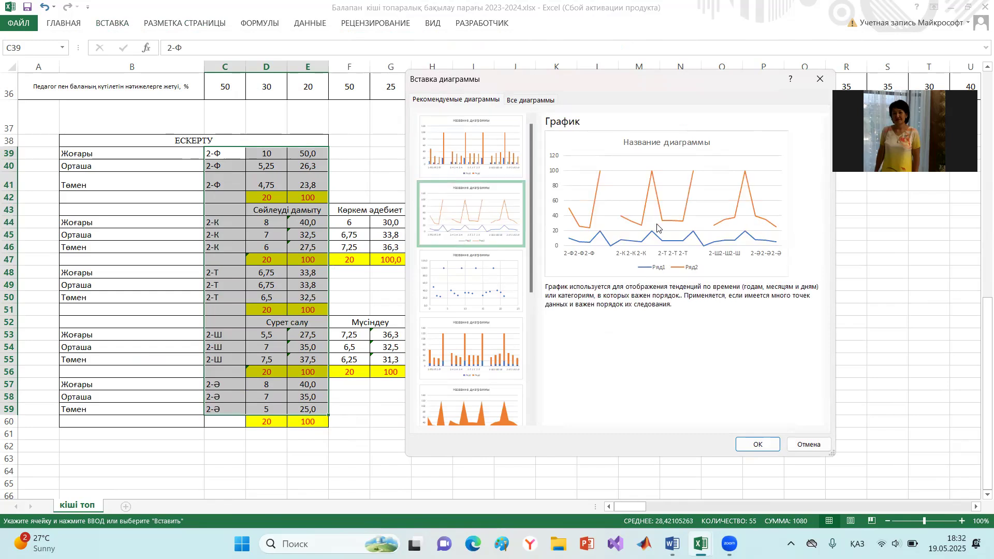
{"action": "left_click", "coordinate": [462, 294]}
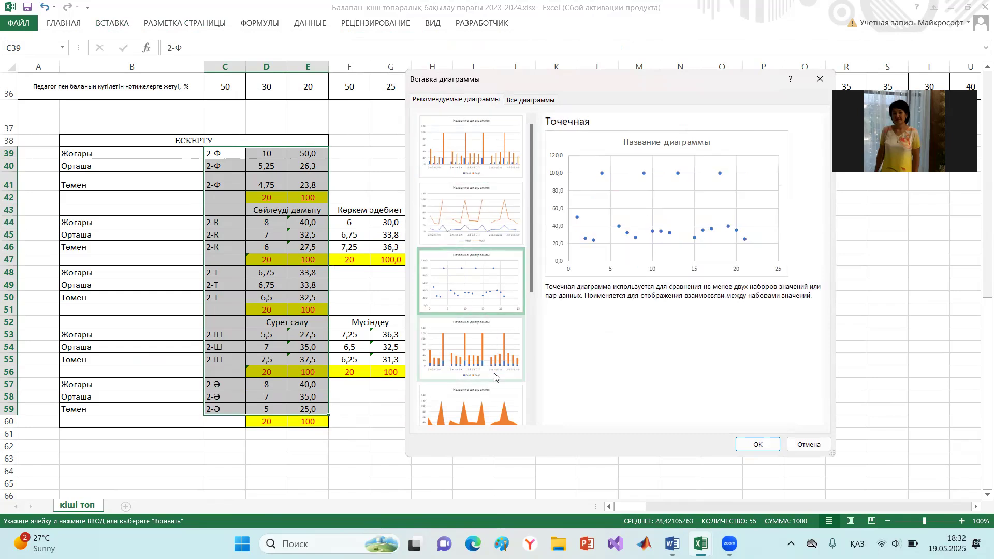
{"action": "left_click", "coordinate": [490, 356]}
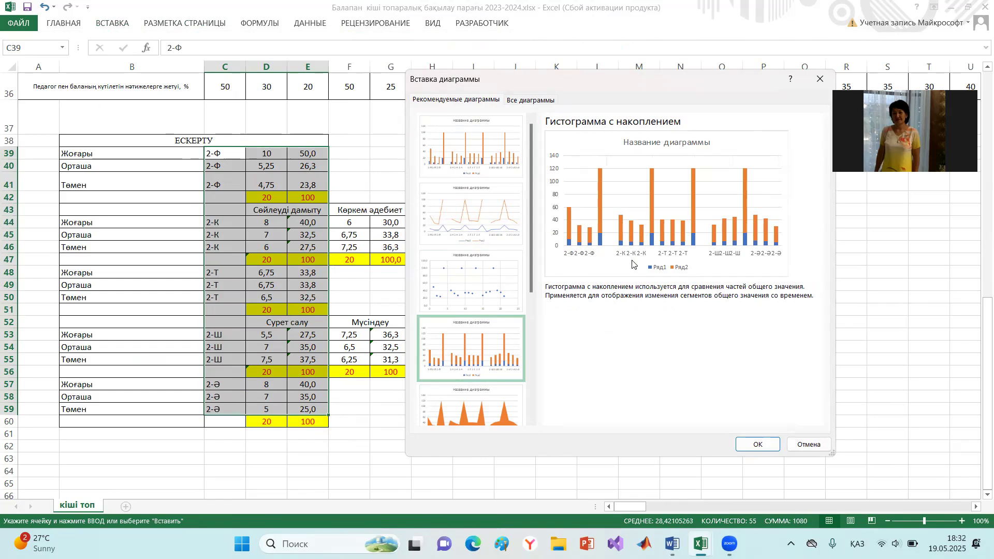
{"action": "left_click", "coordinate": [461, 148]}
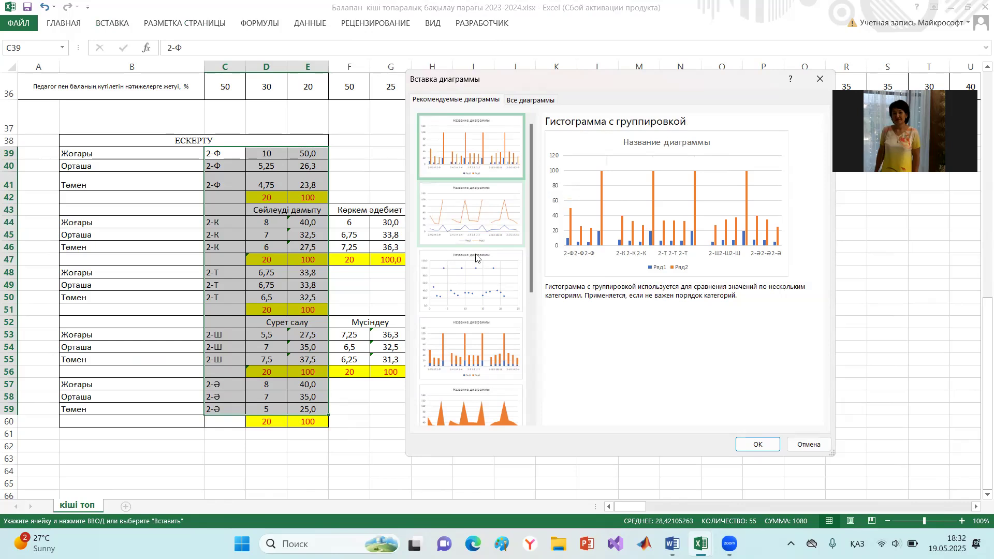
{"action": "left_click", "coordinate": [471, 411]}
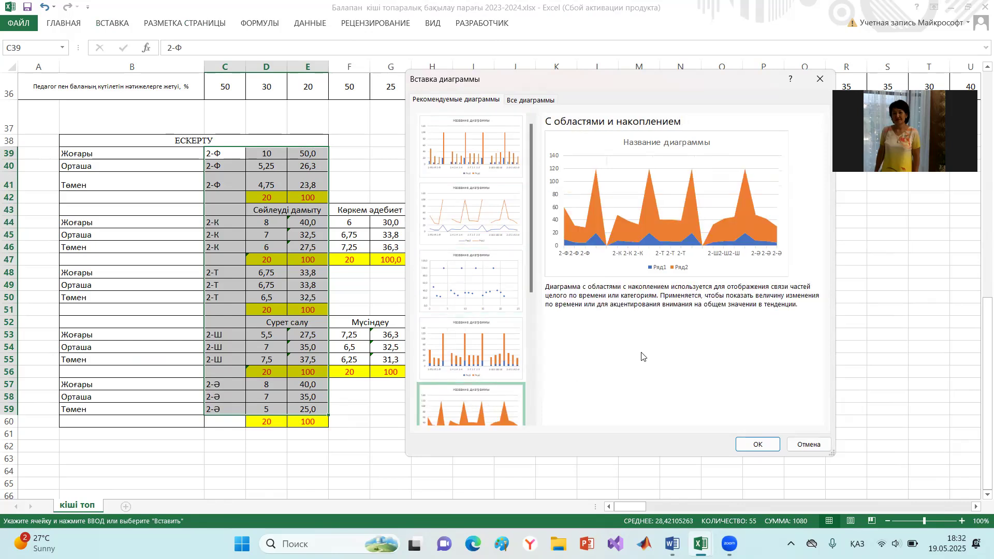
{"action": "left_click", "coordinate": [751, 447]}
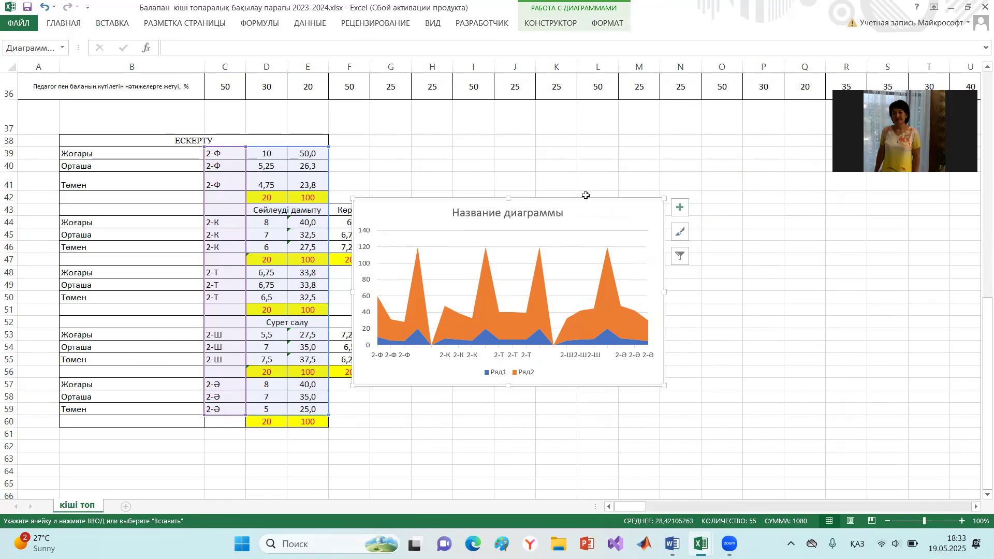
- Delete the inserted area chart and look over the observation sheet from the children's list to the summary tables
{"action": "key", "text": "Delete"}
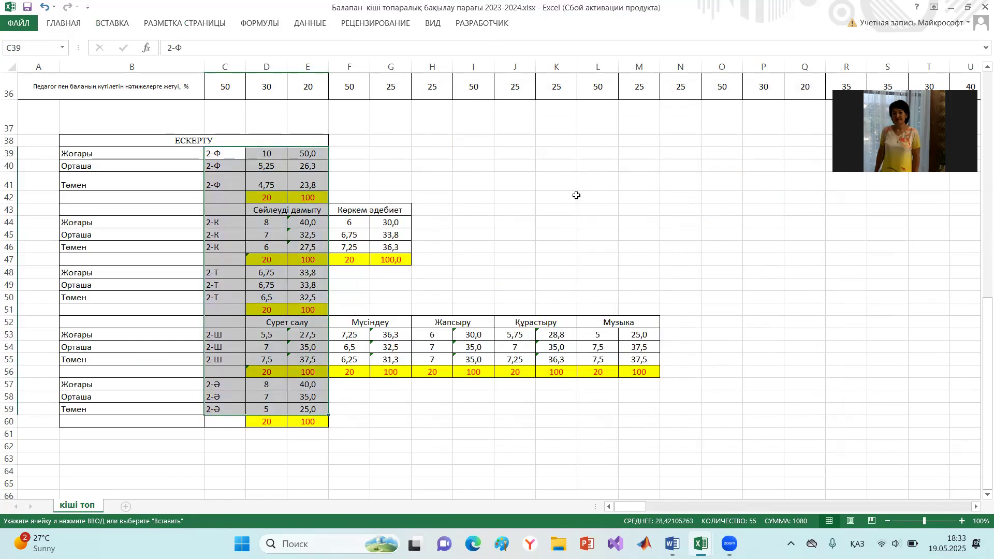
{"action": "left_click", "coordinate": [576, 196]}
{"action": "scroll", "coordinate": [576, 256], "scroll_direction": "up", "scroll_amount": 6}
{"action": "scroll", "coordinate": [576, 257], "scroll_direction": "up", "scroll_amount": 6}
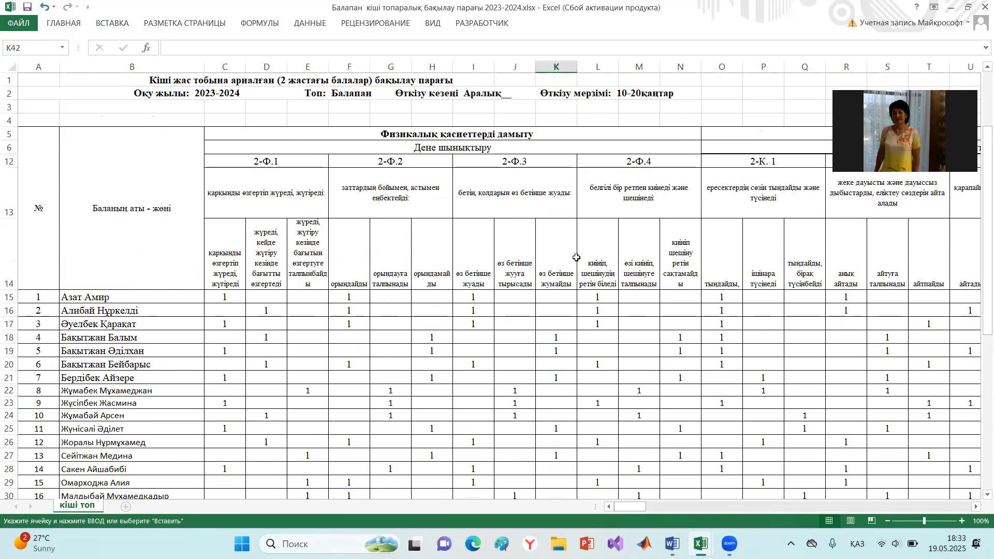
{"action": "scroll", "coordinate": [575, 258], "scroll_direction": "down", "scroll_amount": 10}
{"action": "scroll", "coordinate": [575, 257], "scroll_direction": "down", "scroll_amount": 7}
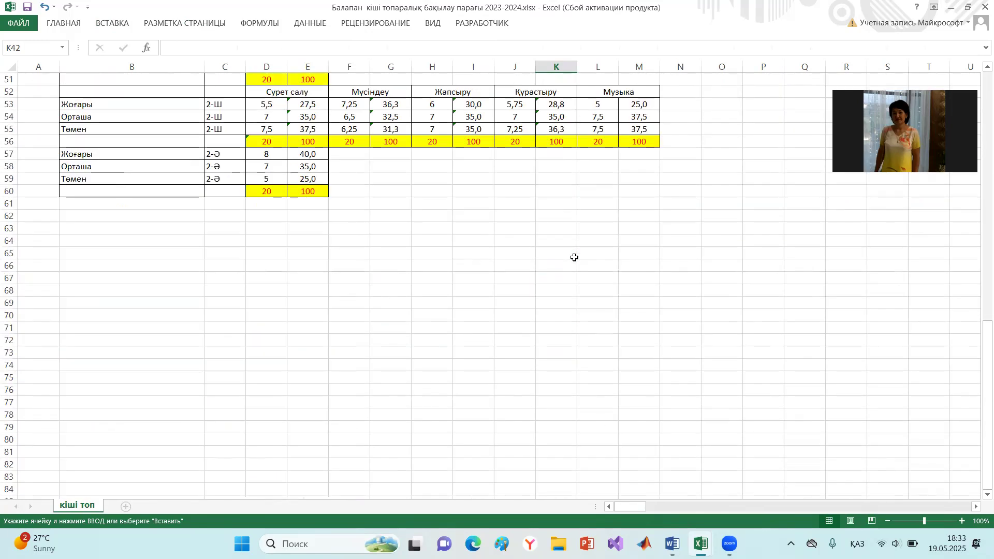
{"action": "scroll", "coordinate": [575, 257], "scroll_direction": "up", "scroll_amount": 3}
{"action": "scroll", "coordinate": [265, 166], "scroll_direction": "up", "scroll_amount": 2}
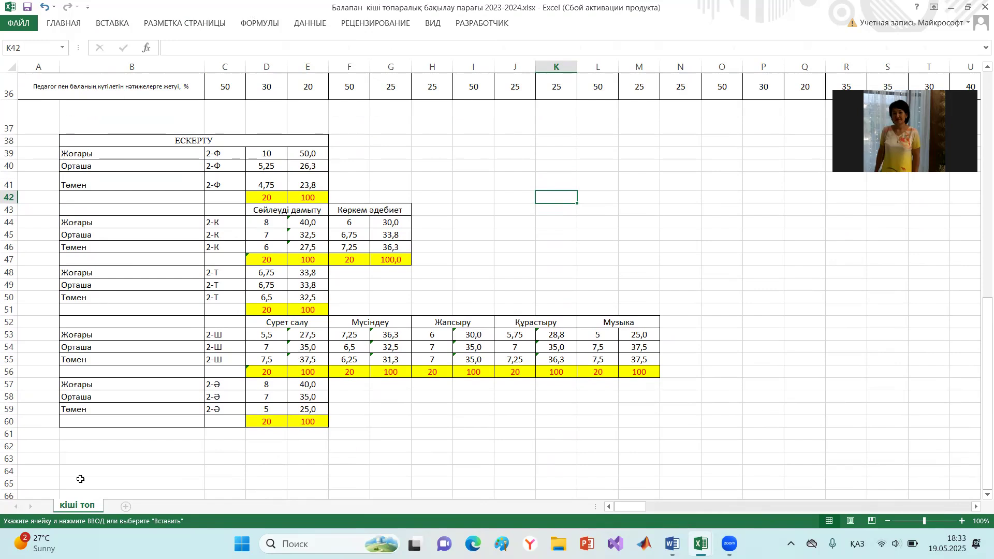
- Close the observation workbook without saving and bring up Лист1 of МониторингУлдар.xlsx
{"action": "left_click", "coordinate": [981, 6]}
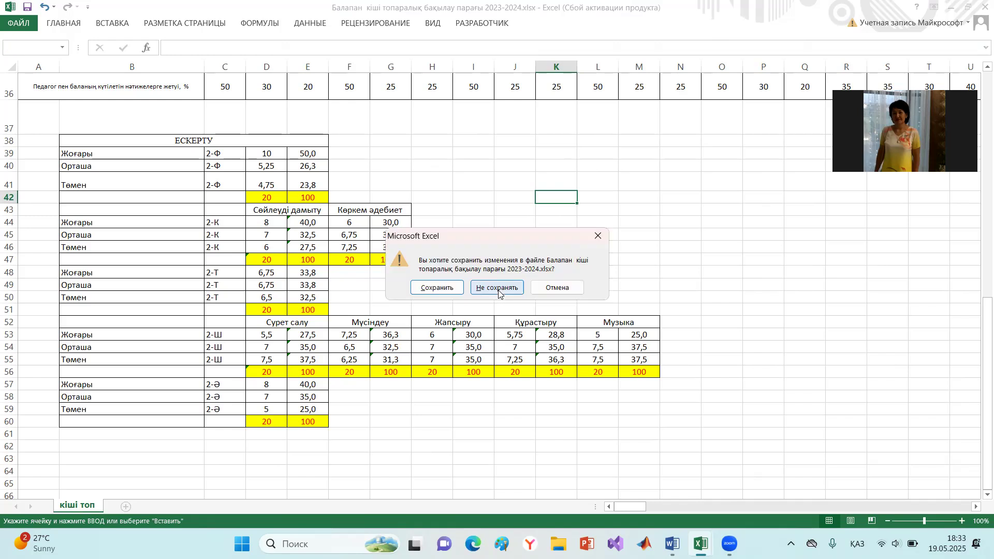
{"action": "left_click", "coordinate": [498, 289]}
{"action": "mouse_move", "coordinate": [702, 543]}
{"action": "left_click", "coordinate": [673, 503]}
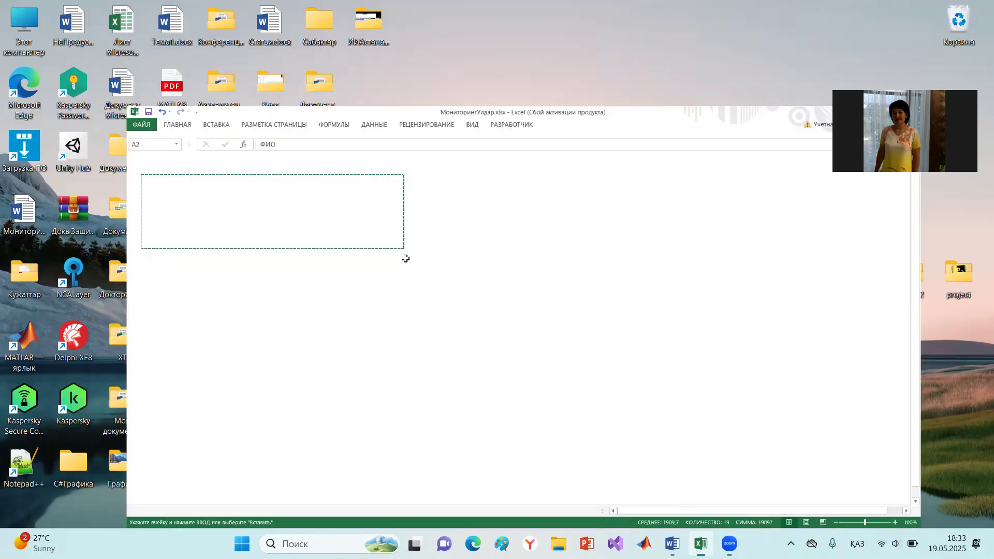
{"action": "left_click", "coordinate": [76, 507]}
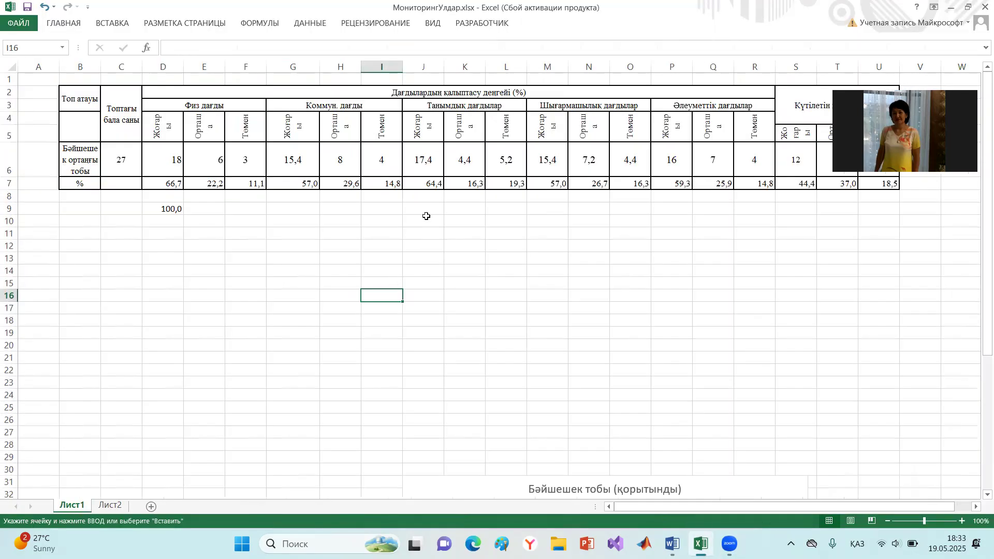
- Examine the skill group headings in row 3, from Физ дағды through Шығармашылық дағдылар
{"action": "left_click", "coordinate": [425, 219]}
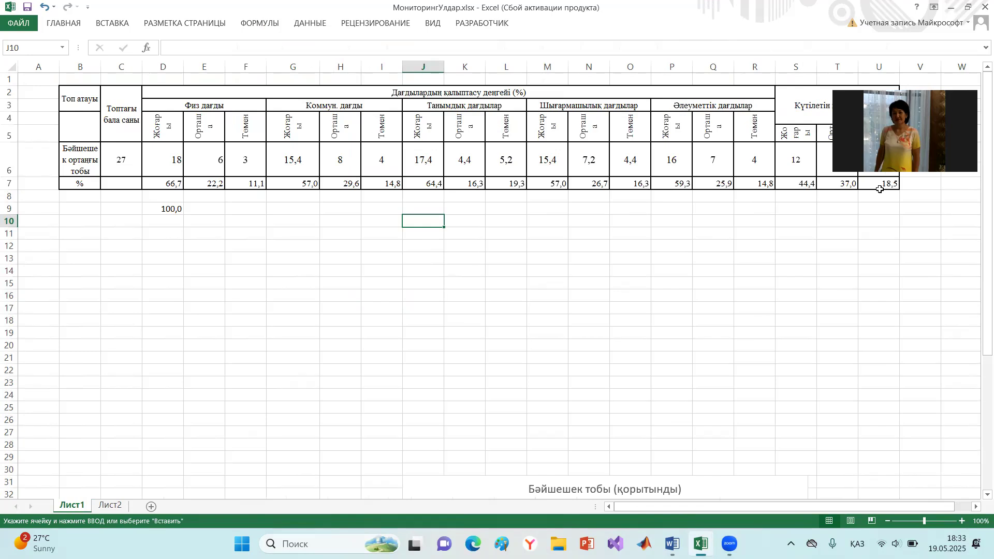
{"action": "left_click", "coordinate": [164, 110]}
{"action": "left_click", "coordinate": [337, 106]}
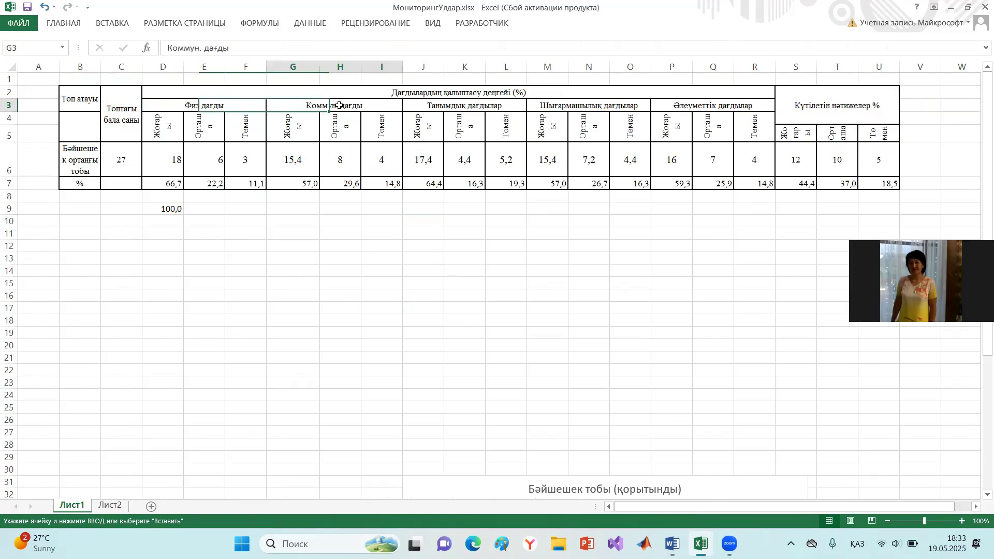
{"action": "left_click", "coordinate": [473, 109]}
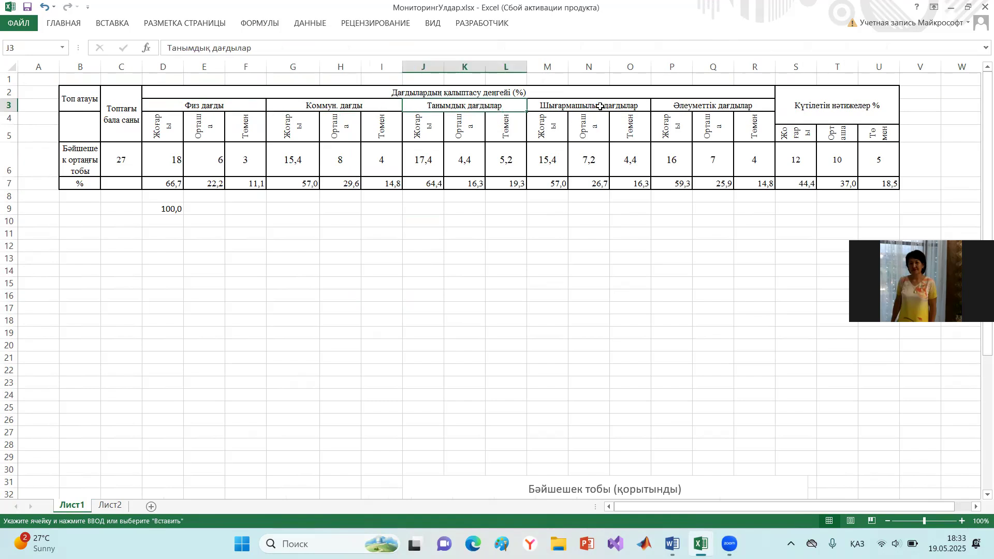
{"action": "left_click", "coordinate": [600, 106]}
- Compare the high, medium and low counts for Физ дағды in D6:F6 with the group size in C6
{"action": "left_click", "coordinate": [169, 155]}
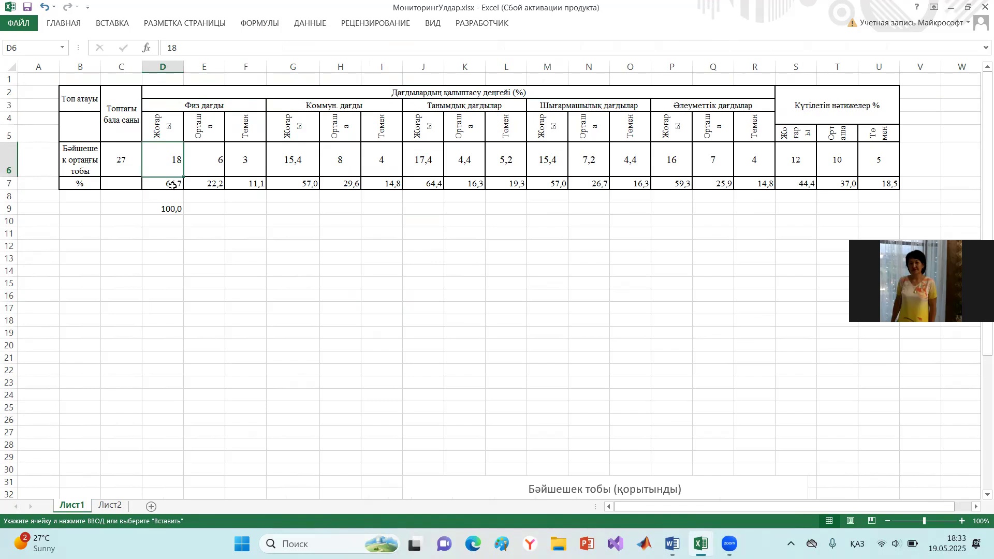
{"action": "left_click", "coordinate": [220, 160]}
{"action": "left_click", "coordinate": [258, 163]}
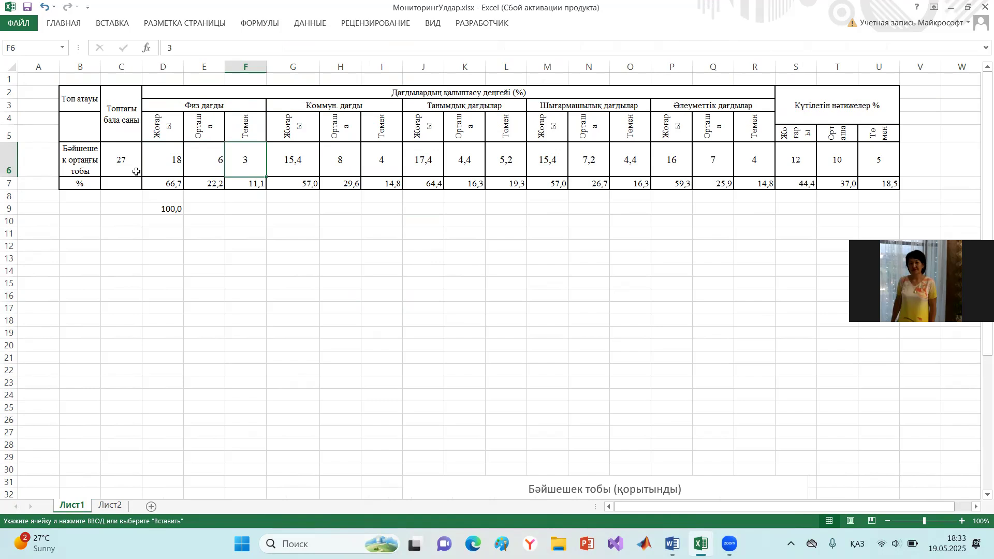
{"action": "left_click", "coordinate": [115, 163]}
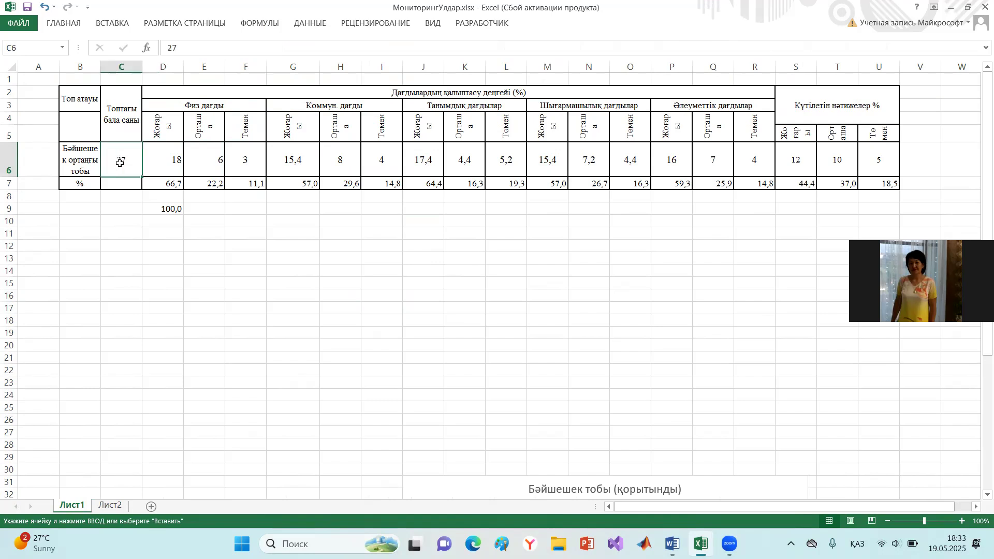
{"action": "left_click", "coordinate": [169, 166]}
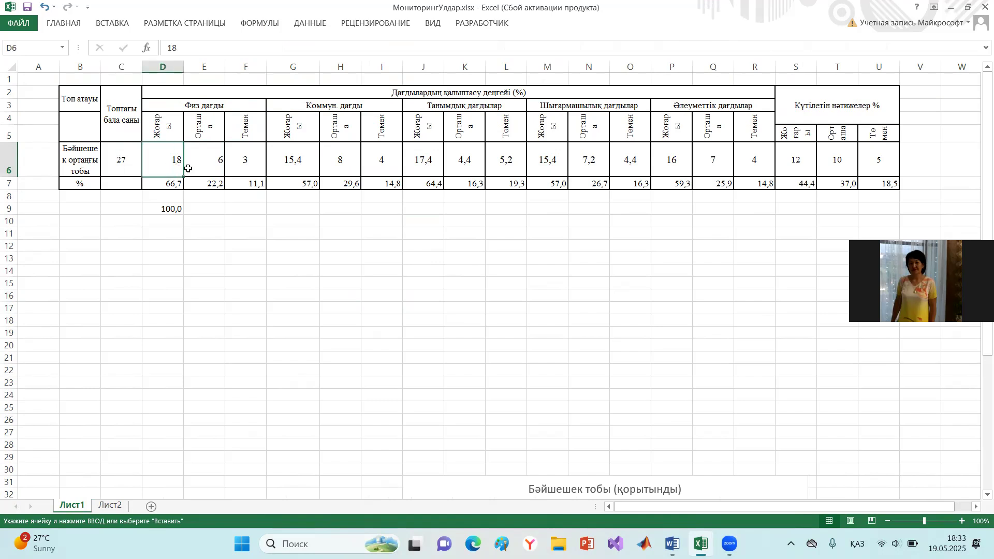
{"action": "left_click", "coordinate": [214, 164]}
{"action": "left_click", "coordinate": [256, 160]}
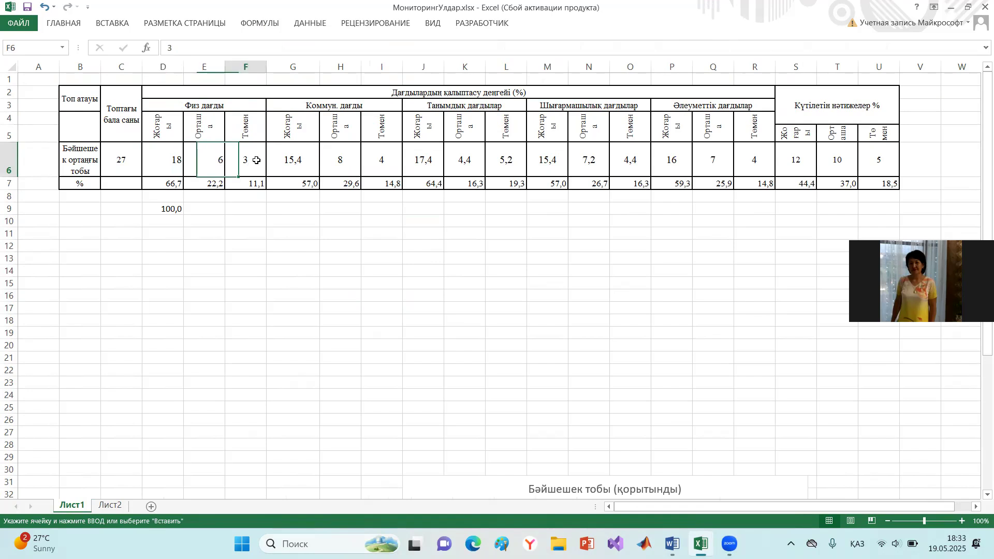
- Fill the percentage formula =D6*100/27 from D7 across the % row to U7
{"action": "left_click", "coordinate": [167, 183]}
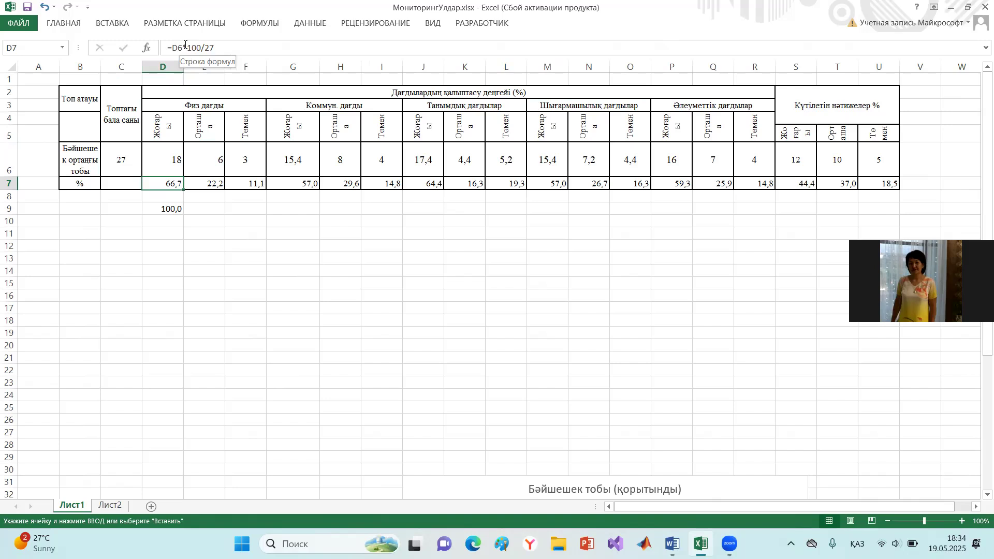
{"action": "left_click", "coordinate": [173, 161]}
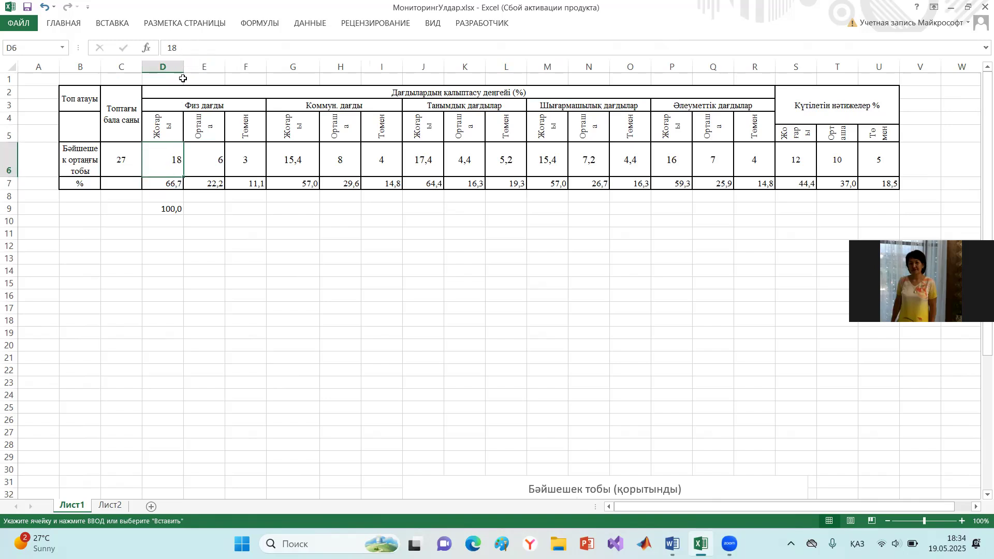
{"action": "left_click", "coordinate": [176, 183]}
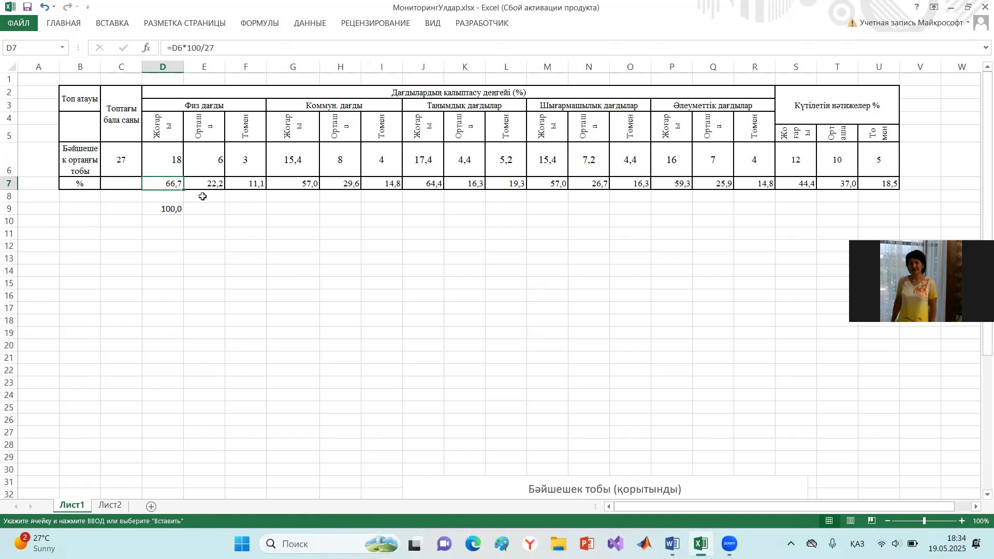
{"action": "left_click_drag", "start_coordinate": [185, 192], "coordinate": [898, 186]}
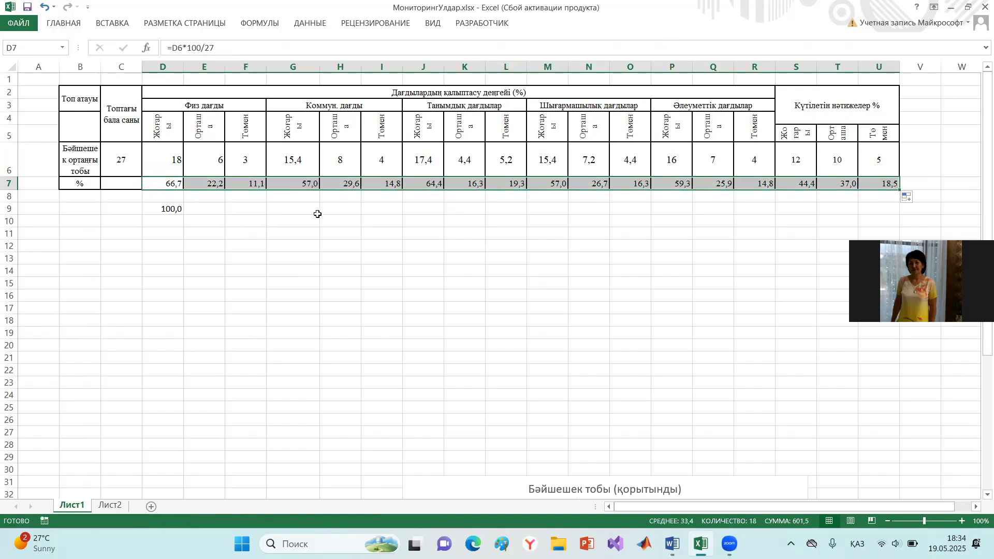
- Check the copied percentage formulas in E7:I7 and clear the stray value in D9
{"action": "left_click", "coordinate": [210, 186]}
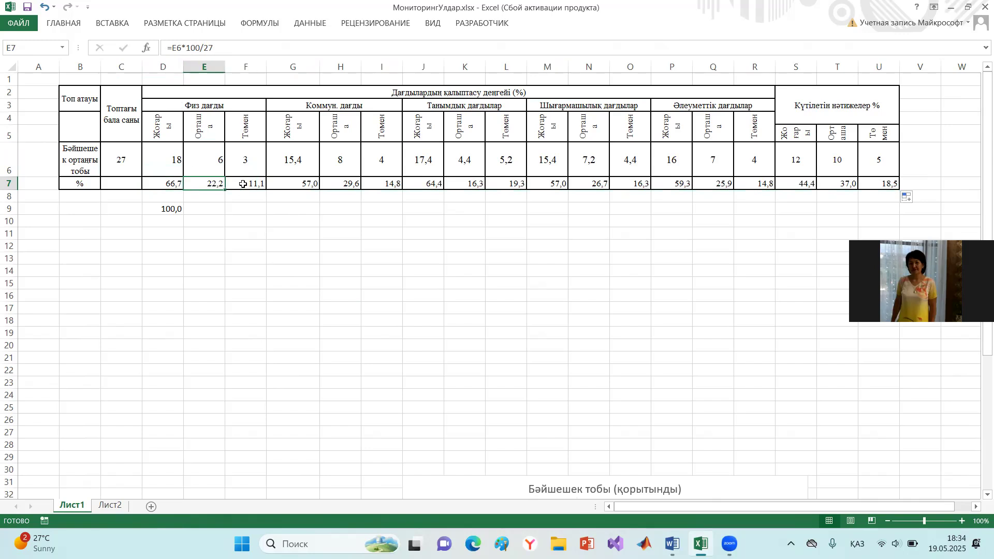
{"action": "left_click", "coordinate": [263, 185]}
{"action": "left_click", "coordinate": [303, 184]}
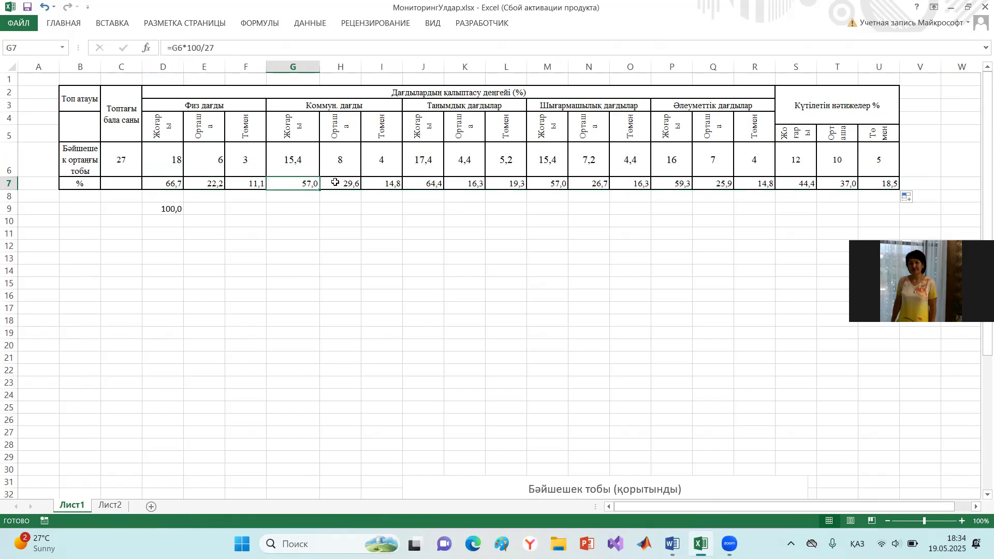
{"action": "left_click", "coordinate": [355, 182]}
{"action": "left_click", "coordinate": [381, 182]}
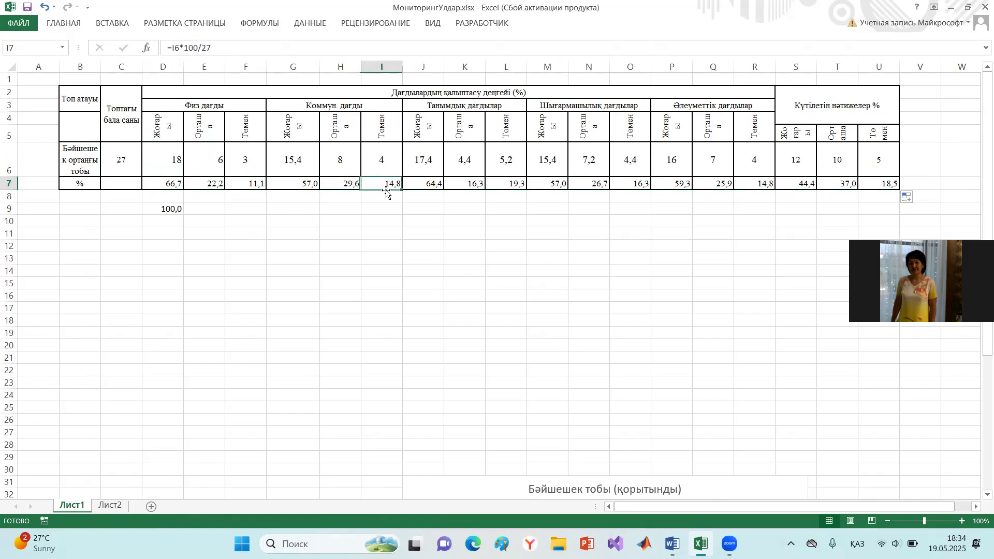
{"action": "left_click", "coordinate": [169, 209]}
{"action": "key", "text": "Delete"}
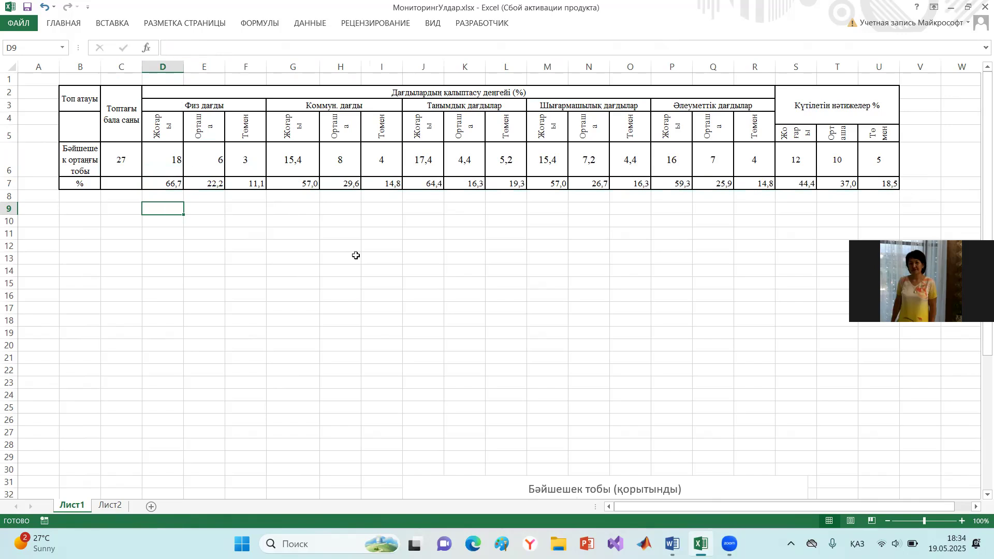
- Insert a clustered column chart from D3:R7 and position it below the table, starting near column G
{"action": "left_click_drag", "start_coordinate": [151, 106], "coordinate": [753, 184]}
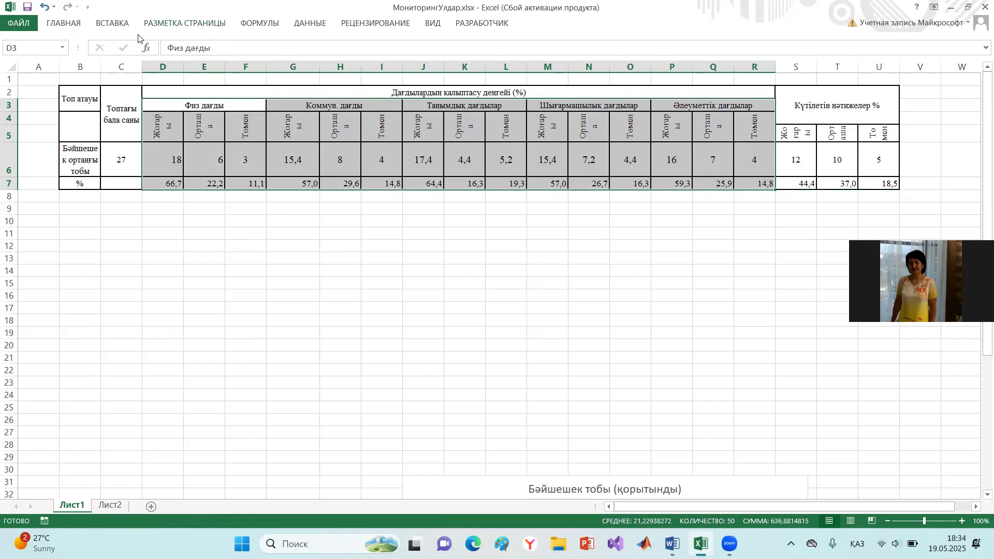
{"action": "left_click", "coordinate": [111, 24]}
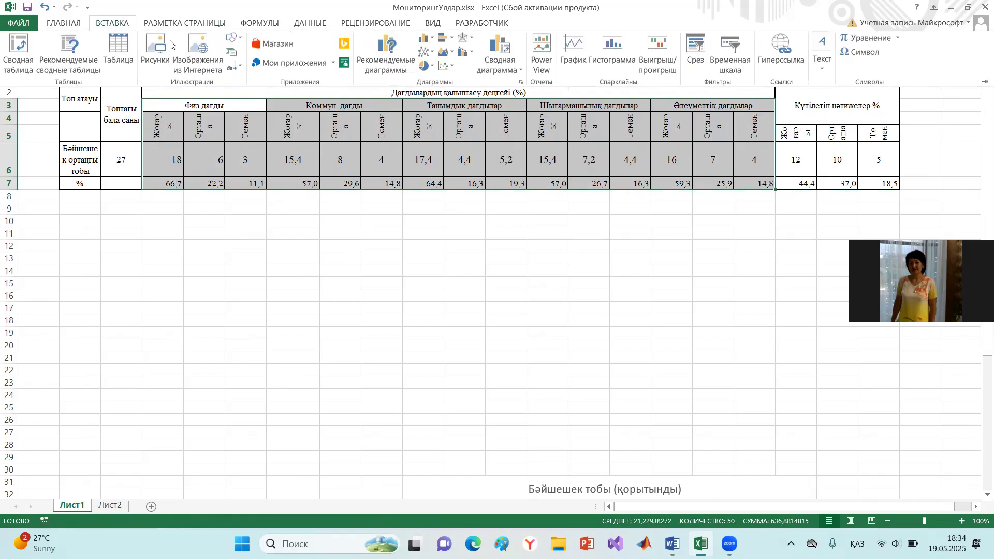
{"action": "left_click", "coordinate": [393, 60]}
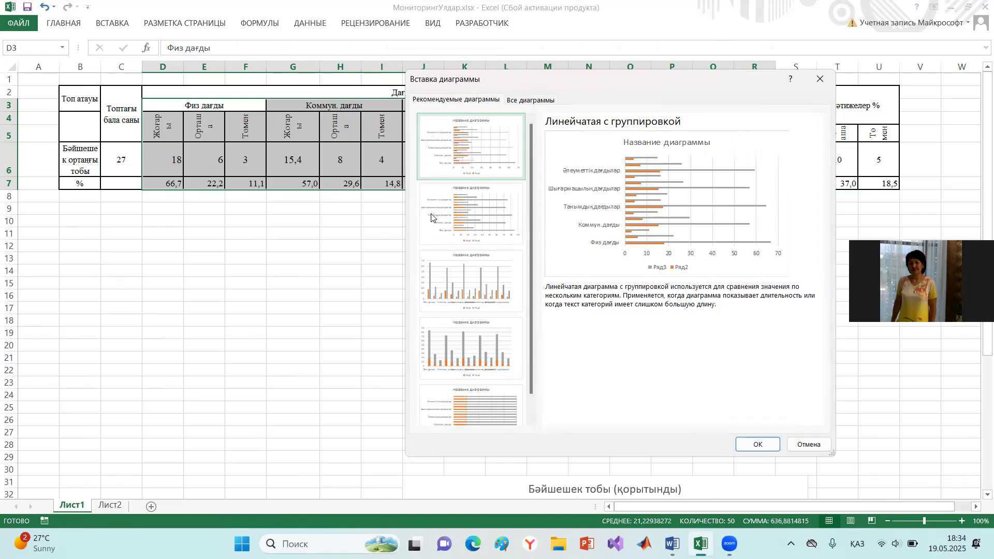
{"action": "left_click", "coordinate": [484, 278]}
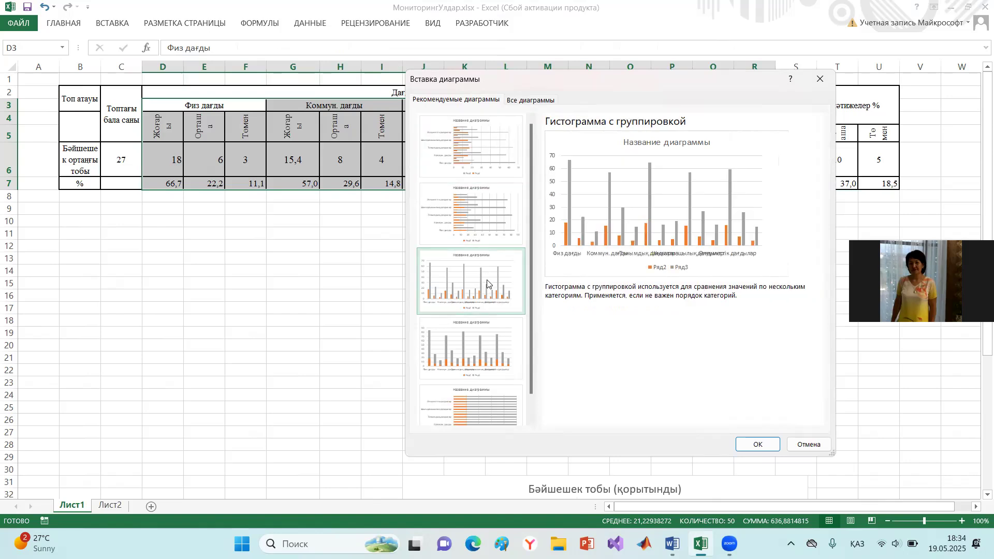
{"action": "left_click", "coordinate": [456, 350]}
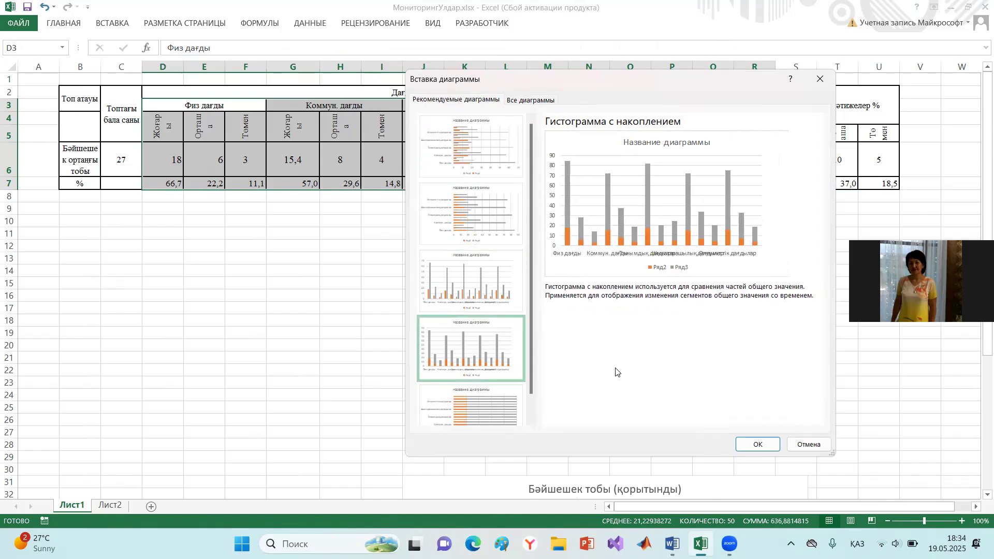
{"action": "left_click", "coordinate": [475, 295]}
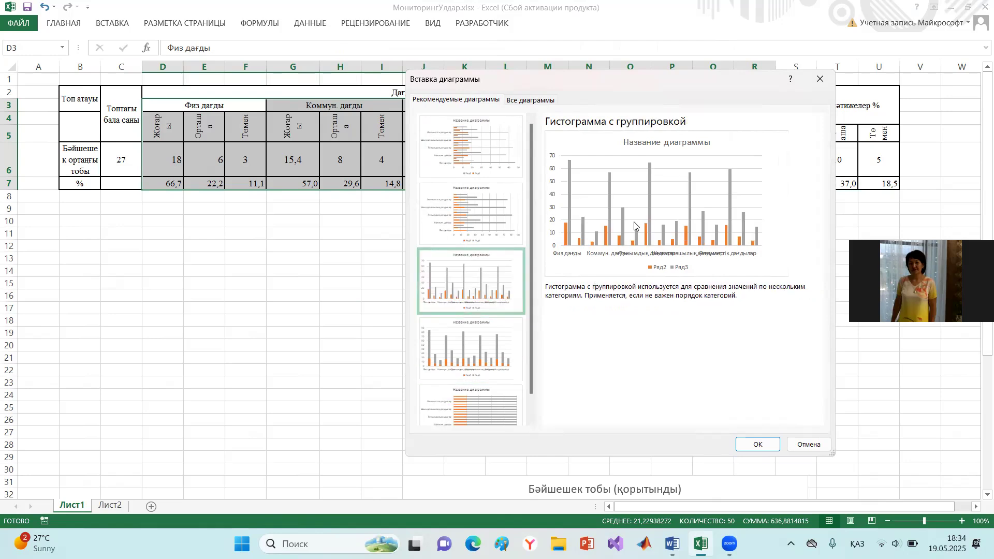
{"action": "left_click", "coordinate": [758, 444]}
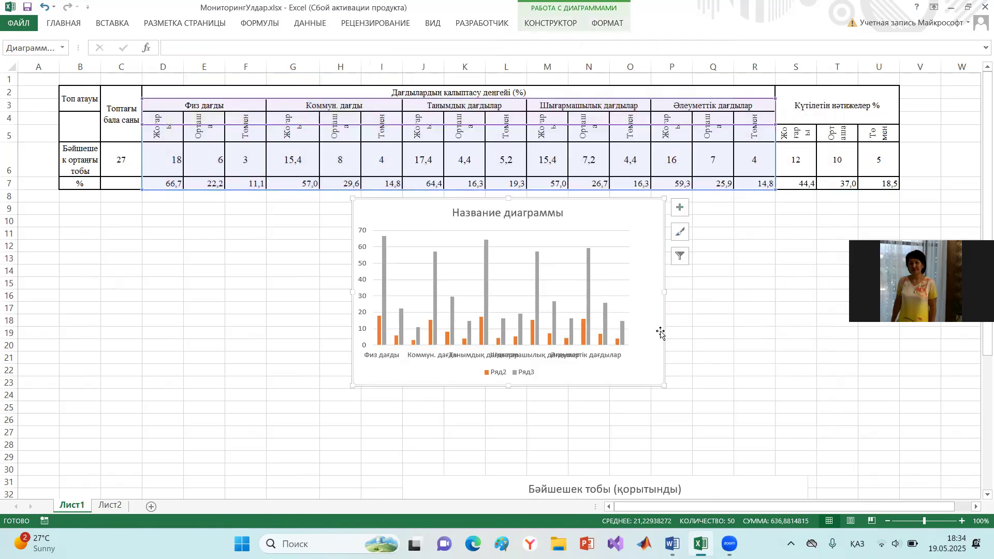
{"action": "left_click_drag", "start_coordinate": [424, 200], "coordinate": [342, 212]}
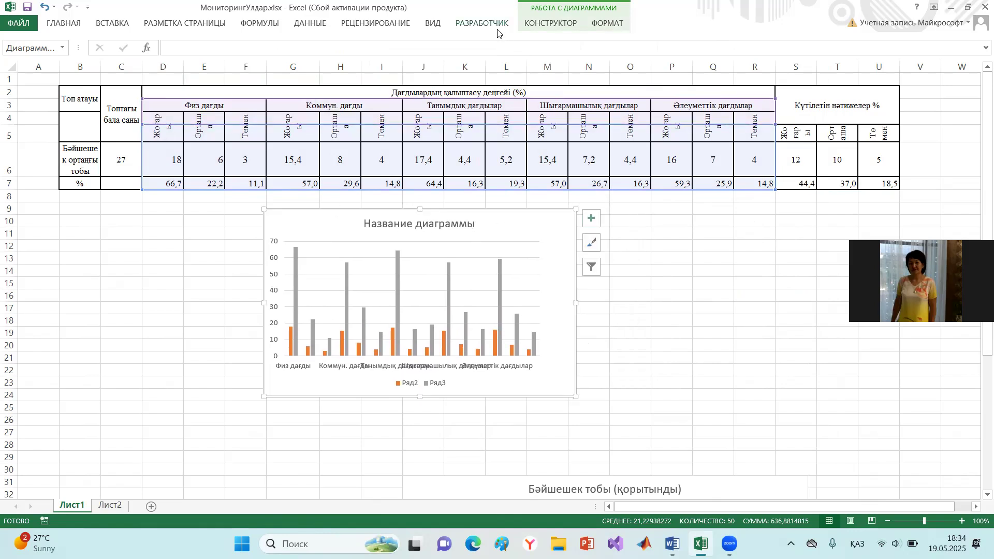
- Recolour the column chart with the fourth multicolour palette, giving blue and yellow columns
{"action": "left_click", "coordinate": [551, 26]}
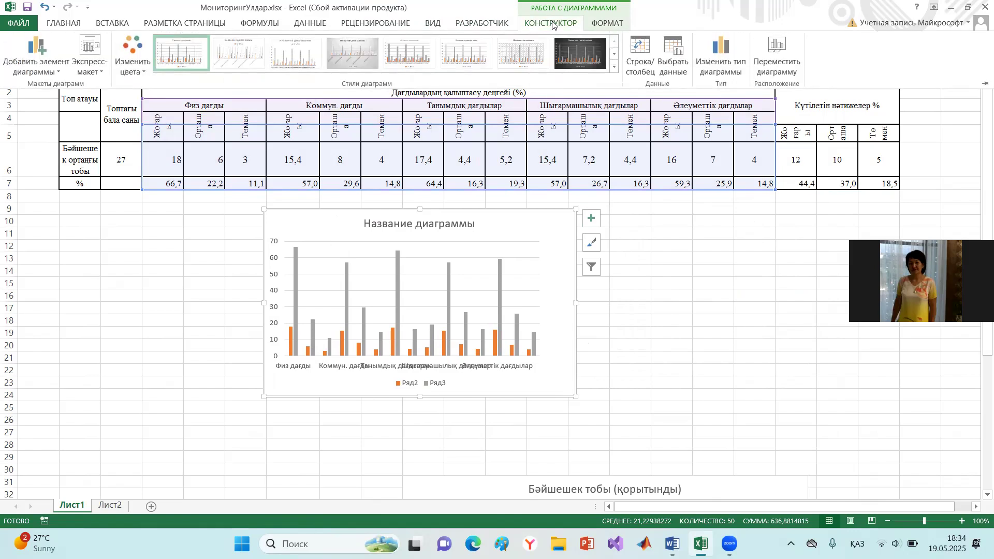
{"action": "left_click", "coordinate": [141, 67]}
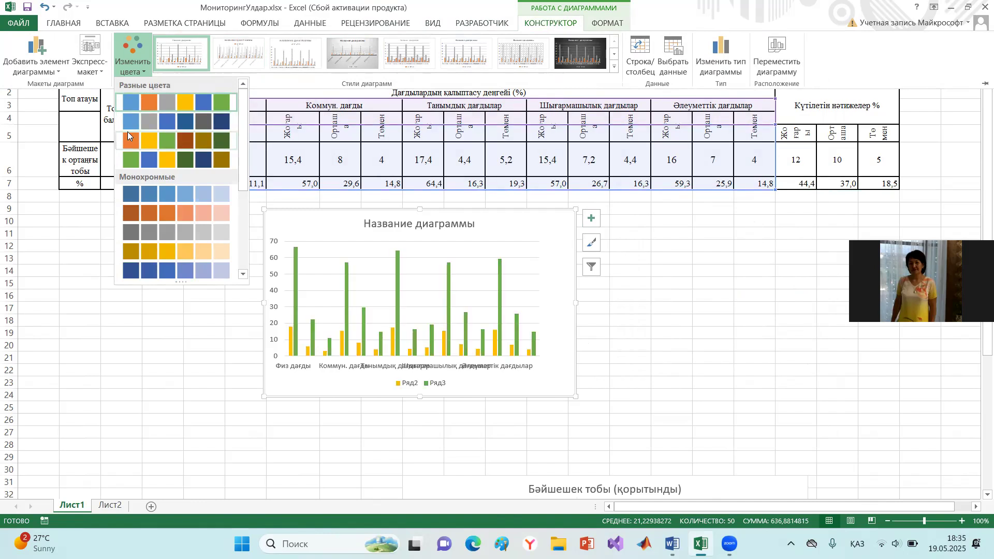
{"action": "left_click", "coordinate": [131, 105]}
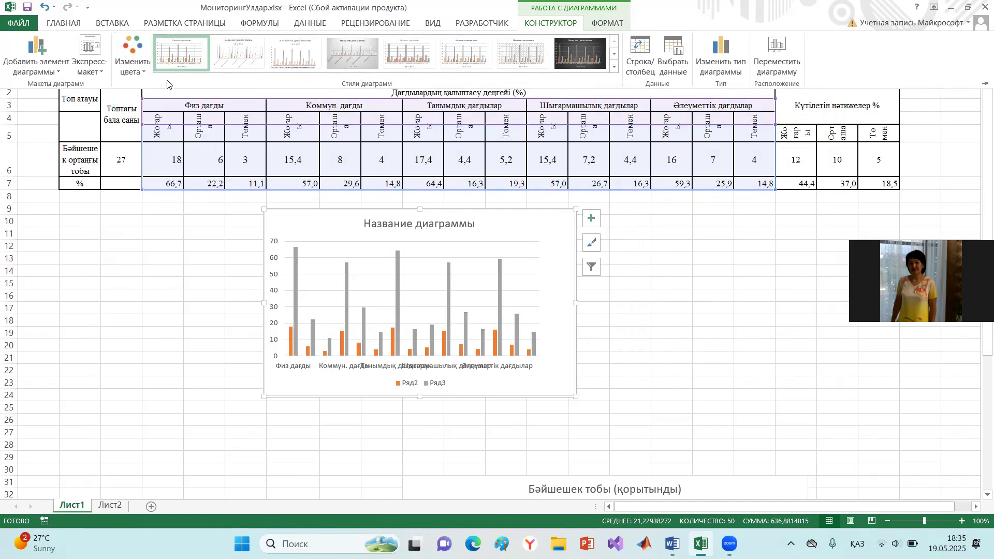
{"action": "left_click", "coordinate": [141, 69]}
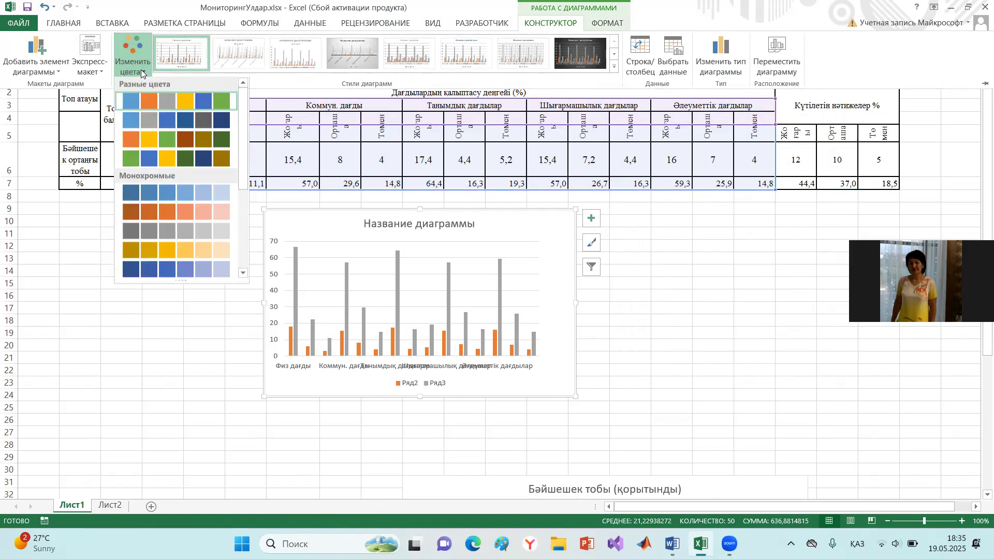
{"action": "left_click", "coordinate": [149, 159]}
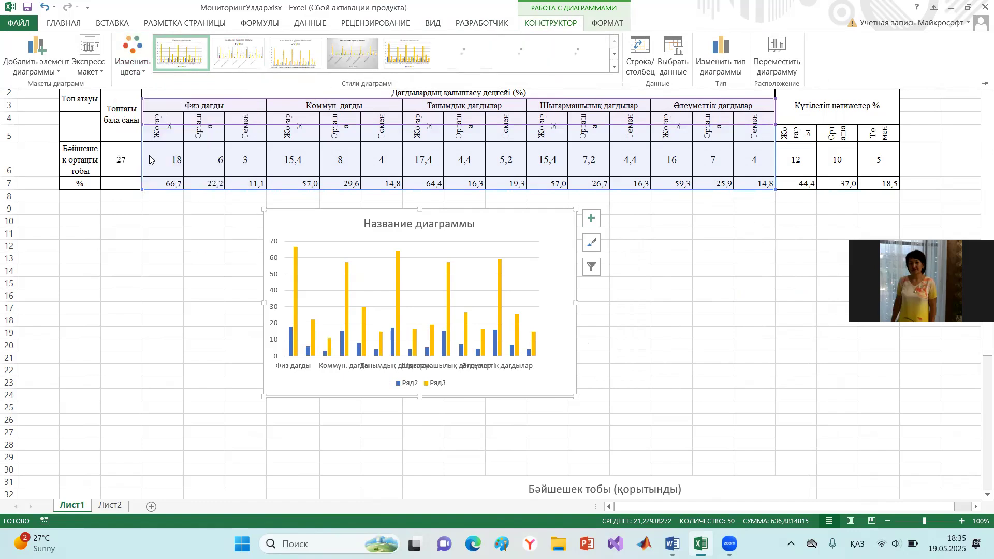
{"action": "left_click", "coordinate": [719, 344]}
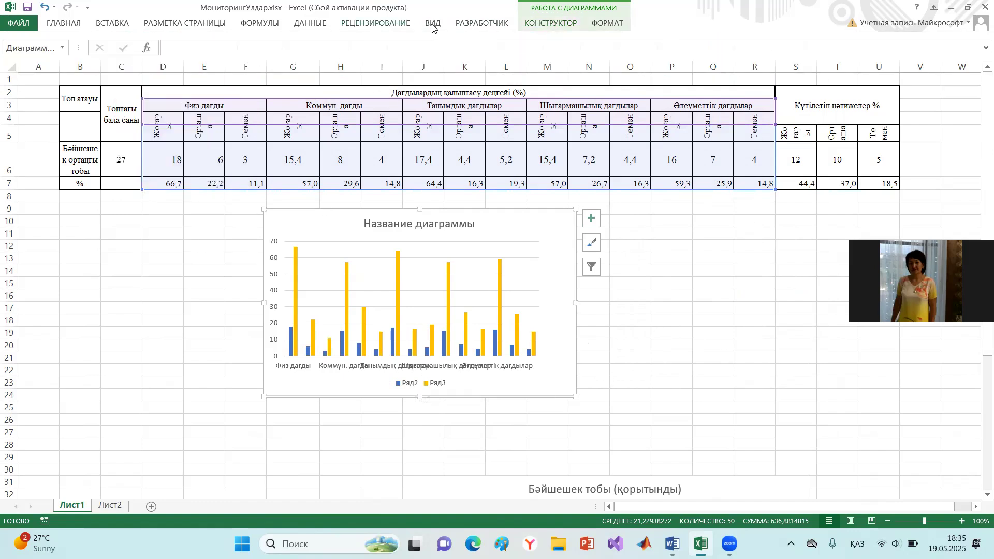
- Remove the legend from the column chart
{"action": "left_click", "coordinate": [550, 22]}
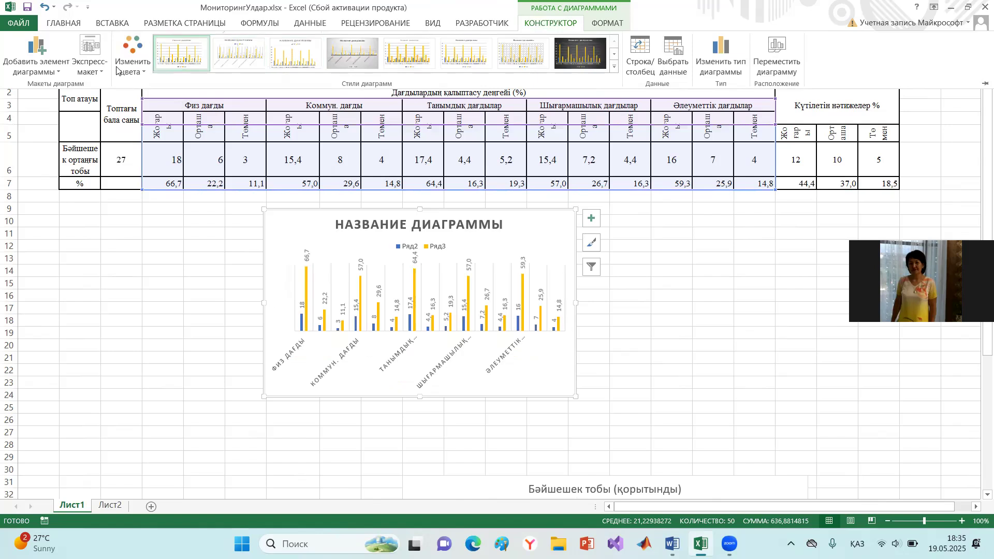
{"action": "left_click", "coordinate": [58, 72]}
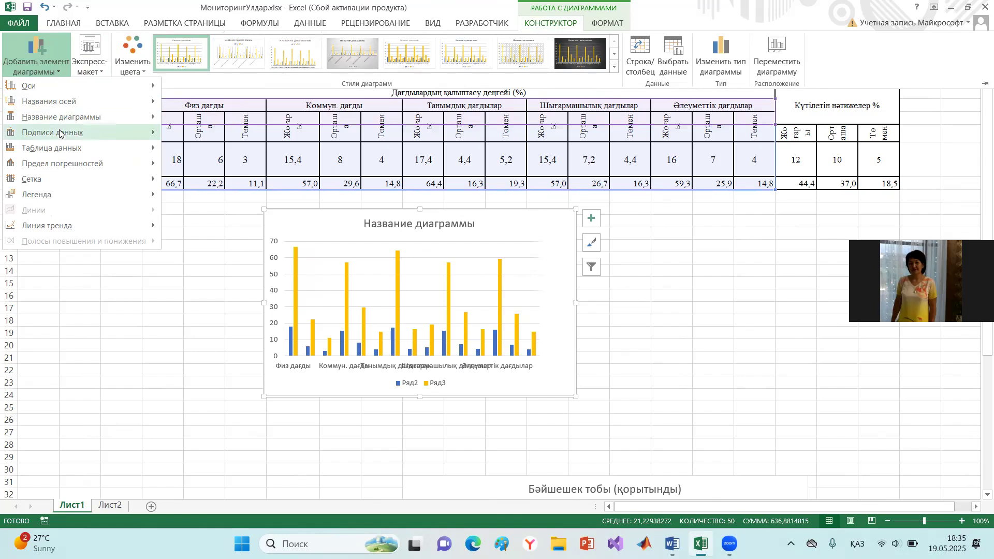
{"action": "mouse_move", "coordinate": [59, 134]}
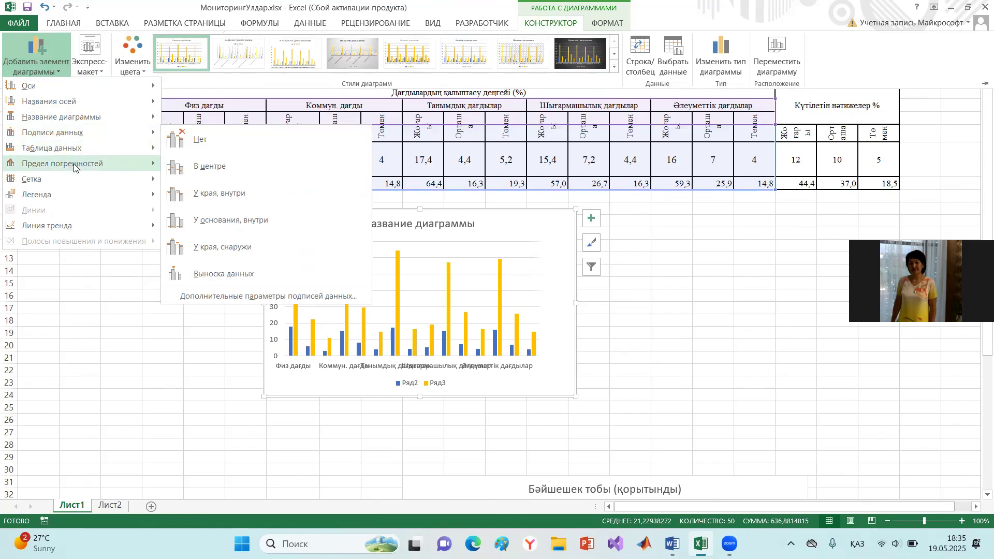
{"action": "mouse_move", "coordinate": [83, 193]}
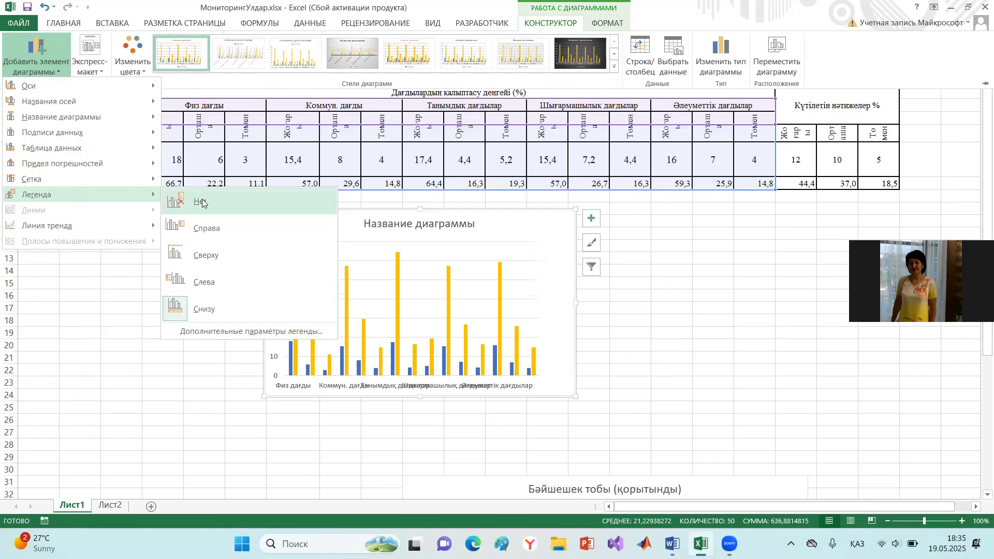
{"action": "left_click", "coordinate": [182, 201]}
- Widen the column chart so it extends into column Q
{"action": "left_click", "coordinate": [576, 304]}
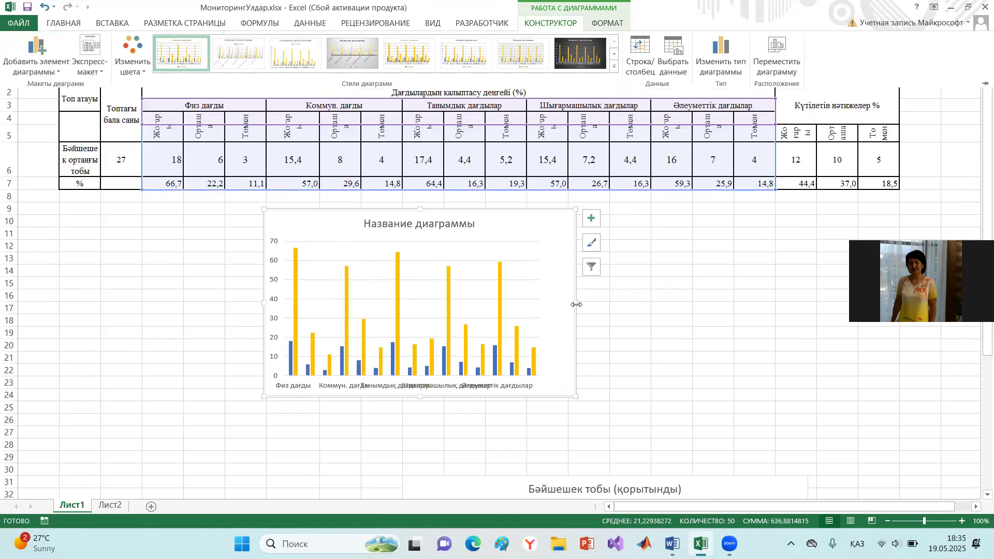
{"action": "left_click", "coordinate": [500, 326]}
{"action": "left_click_drag", "start_coordinate": [576, 302], "coordinate": [723, 304]}
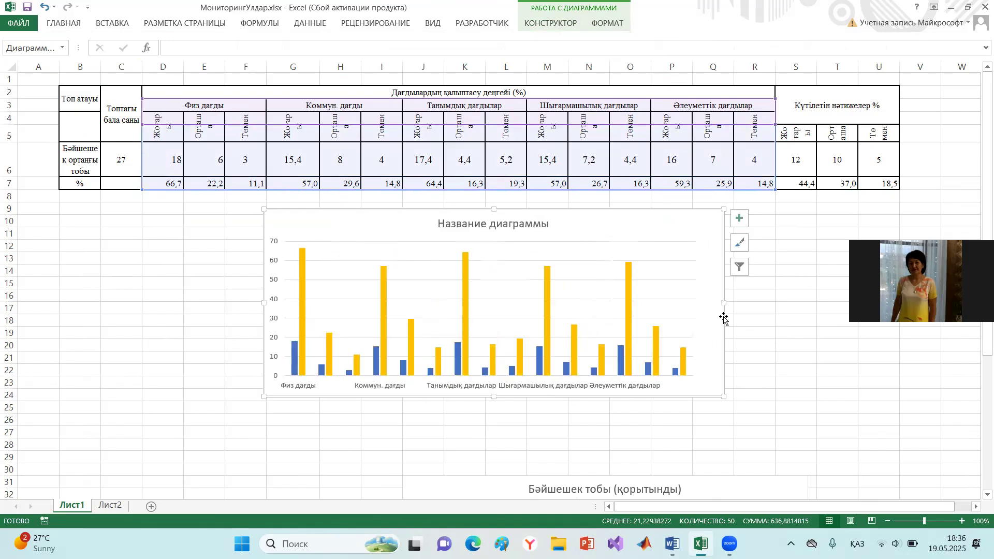
{"action": "left_click", "coordinate": [462, 432]}
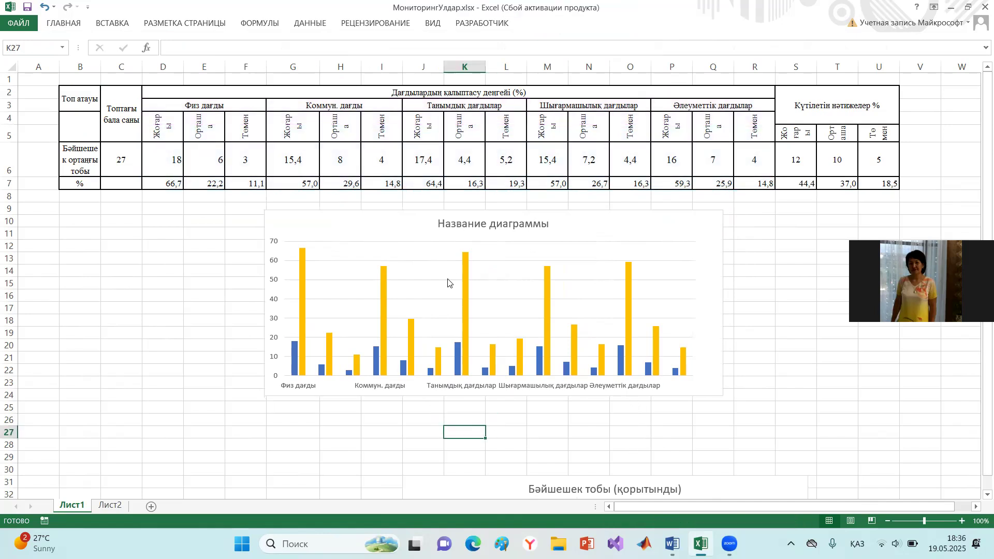
- Add outside-end data labels to the yellow percentage series of the column chart
{"action": "left_click", "coordinate": [415, 344]}
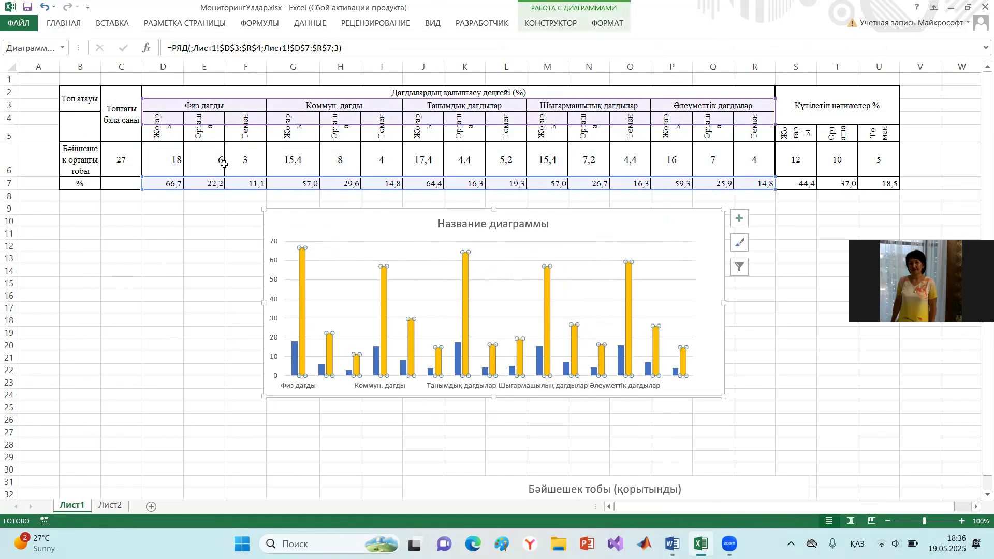
{"action": "left_click", "coordinate": [539, 23]}
{"action": "left_click", "coordinate": [46, 72]}
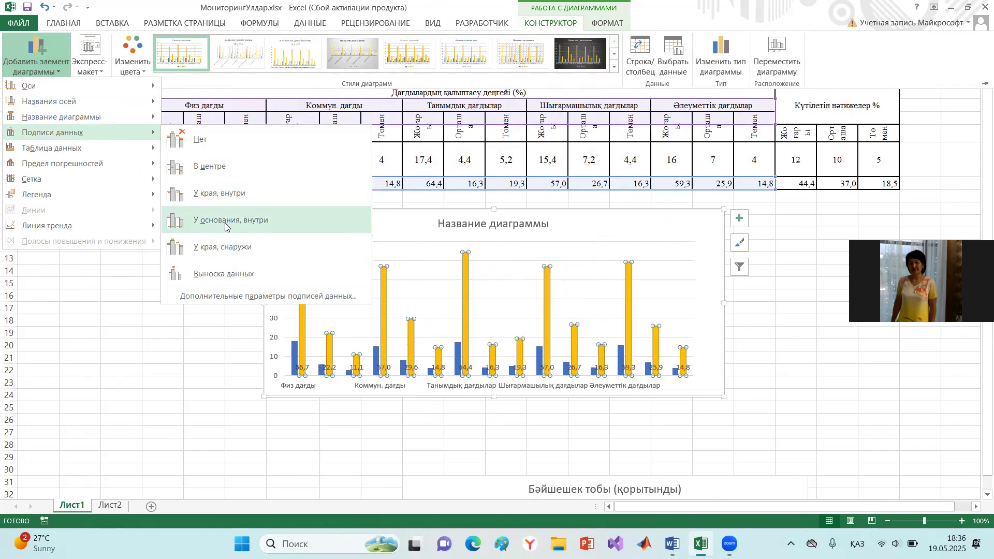
{"action": "left_click", "coordinate": [228, 246]}
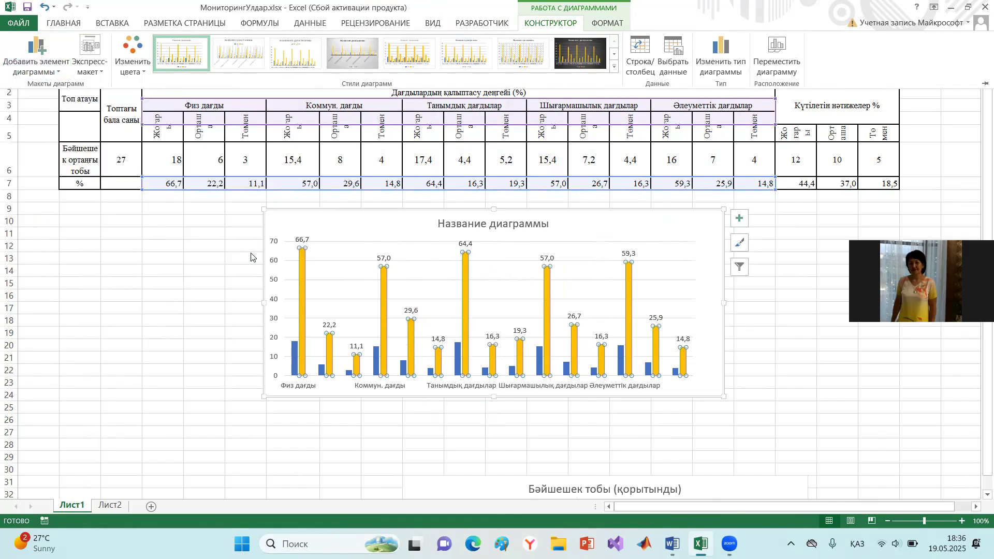
{"action": "left_click", "coordinate": [369, 443]}
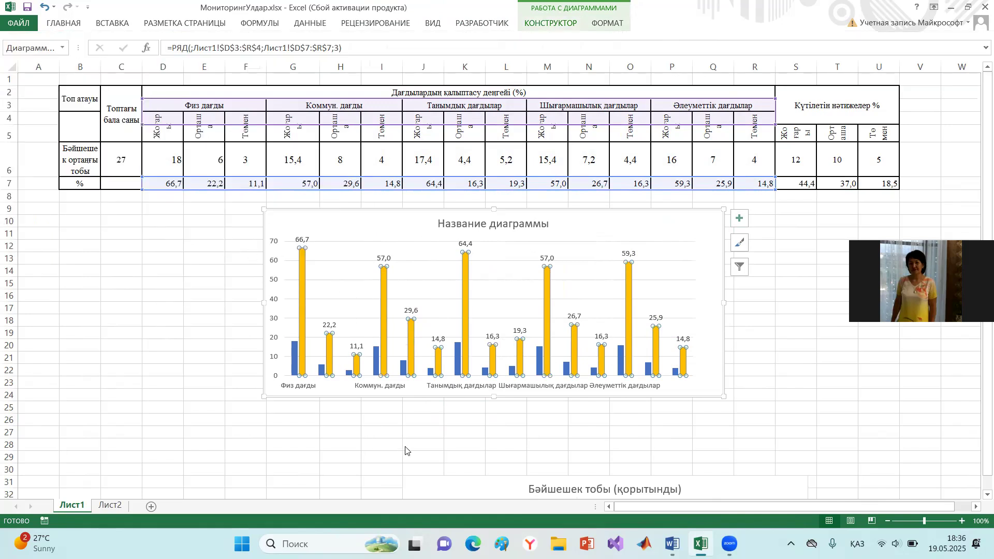
{"action": "left_click", "coordinate": [464, 455]}
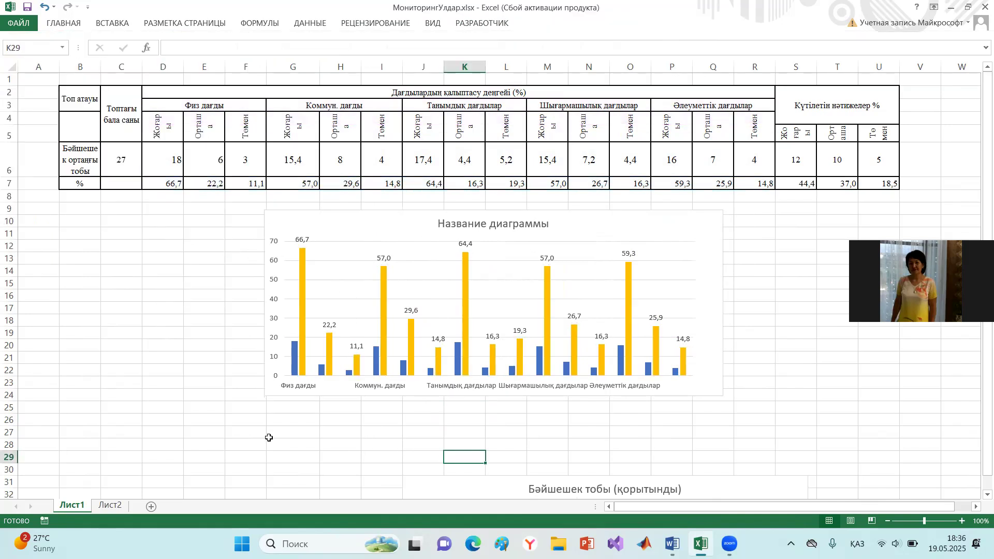
- Replace the column chart's placeholder title with "Балапан тобы"
{"action": "left_click", "coordinate": [504, 226]}
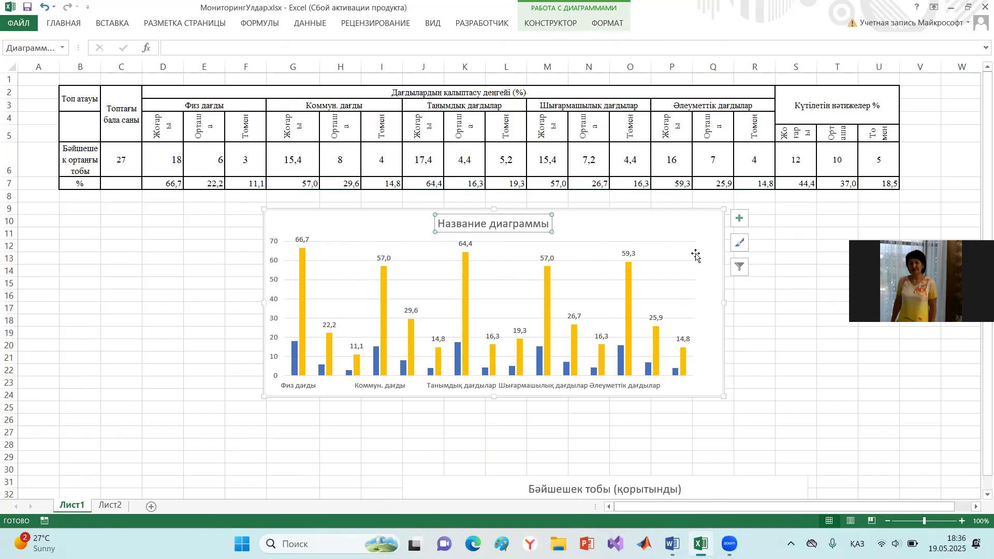
{"action": "left_click", "coordinate": [542, 224]}
{"action": "key", "text": "BackSpace"}
{"action": "key", "text": "BackSpace"}
{"action": "key", "text": "BackSpace"}
{"action": "key", "text": "BackSpace"}
{"action": "key", "text": "BackSpace"}
{"action": "key", "text": "BackSpace"}
{"action": "key", "text": "BackSpace"}
{"action": "key", "text": "BackSpace"}
{"action": "key", "text": "BackSpace"}
{"action": "key", "text": "BackSpace"}
{"action": "key", "text": "BackSpace"}
{"action": "key", "text": "BackSpace"}
{"action": "key", "text": "BackSpace"}
{"action": "key", "text": "BackSpace"}
{"action": "key", "text": "BackSpace"}
{"action": "key", "text": "BackSpace"}
{"action": "key", "text": "BackSpace"}
{"action": "key", "text": "Delete"}
{"action": "type", "text": "Балапан тобы"}
{"action": "left_click", "coordinate": [802, 282]}
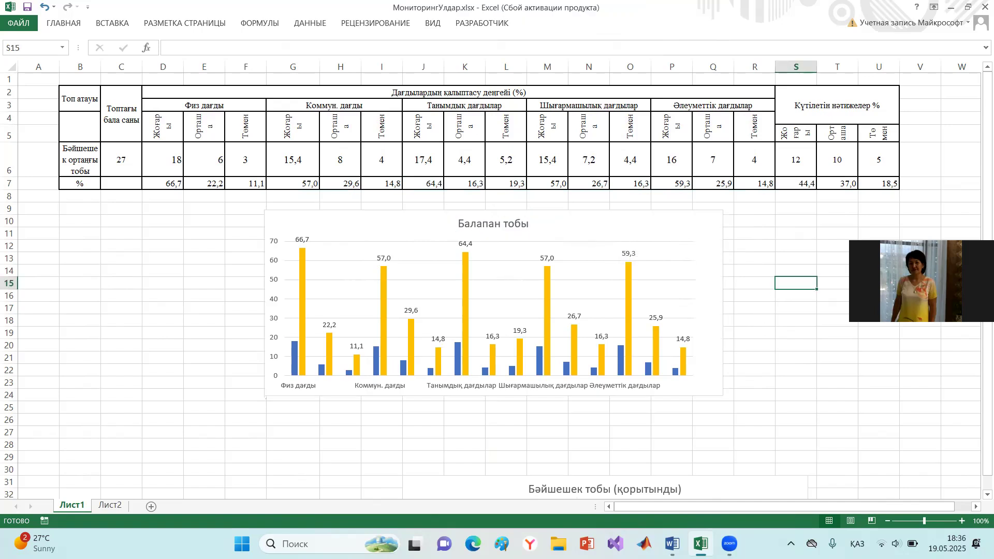
- Insert a stacked line chart with markers from the range D3:R7
{"action": "mouse_move", "coordinate": [652, 348]}
{"action": "left_click", "coordinate": [108, 23]}
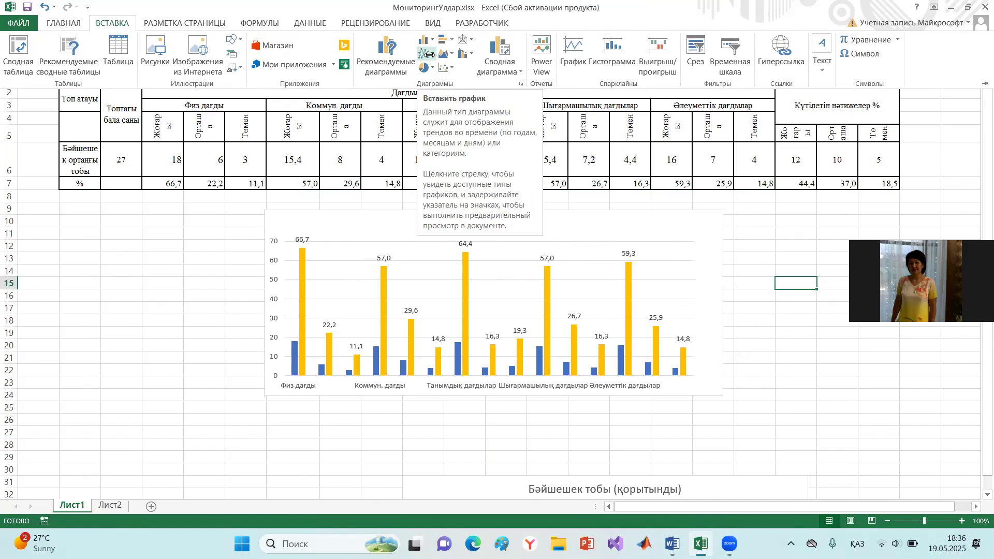
{"action": "left_click", "coordinate": [125, 375]}
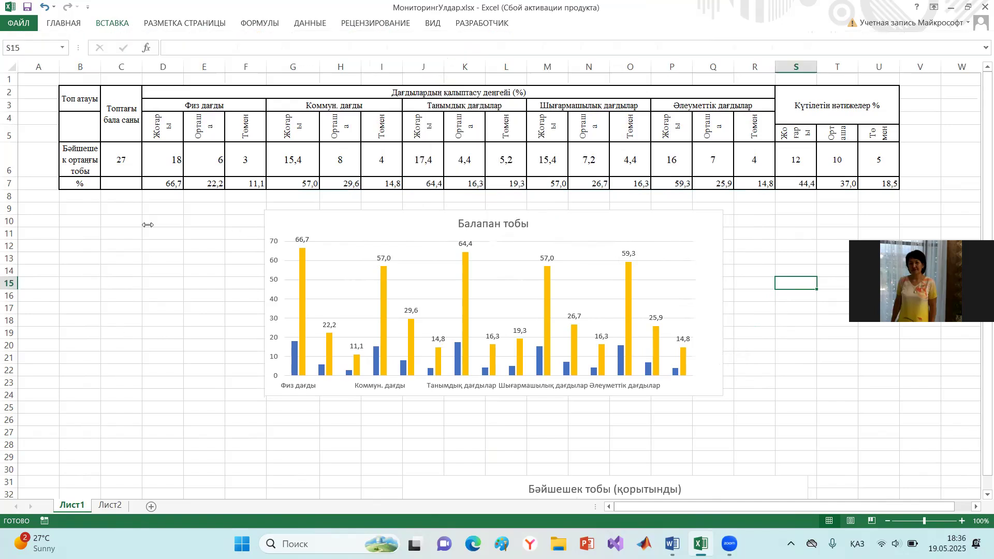
{"action": "left_click_drag", "start_coordinate": [160, 105], "coordinate": [694, 185]}
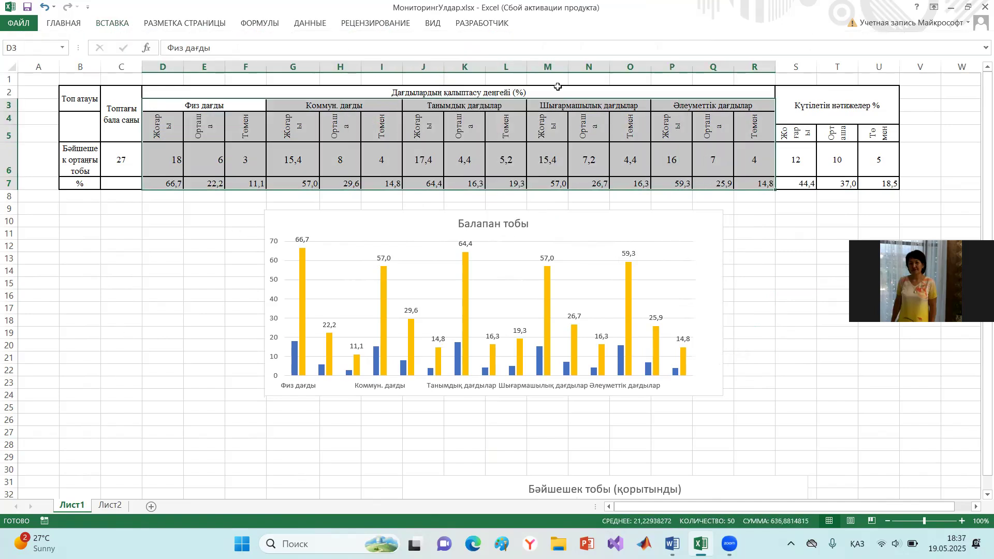
{"action": "left_click", "coordinate": [116, 24]}
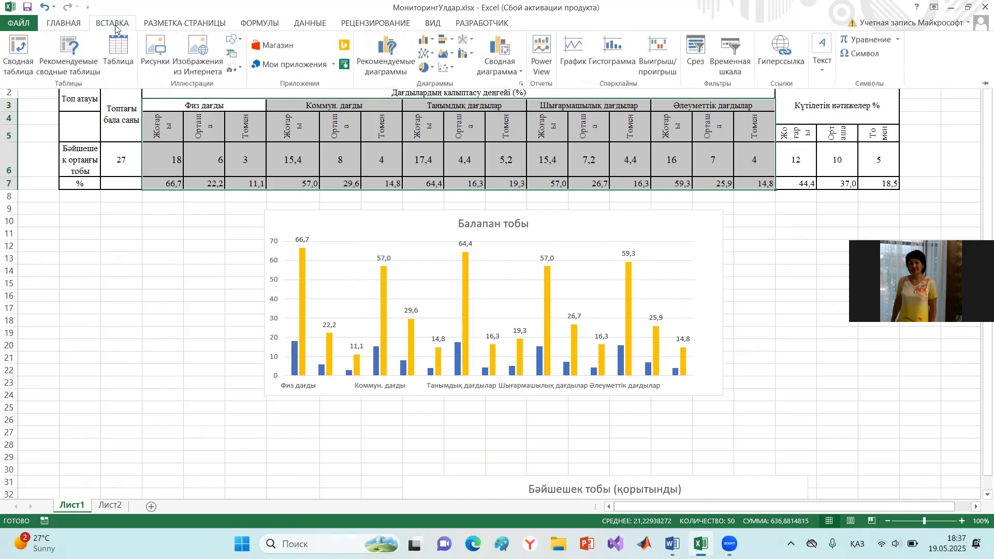
{"action": "left_click", "coordinate": [431, 56]}
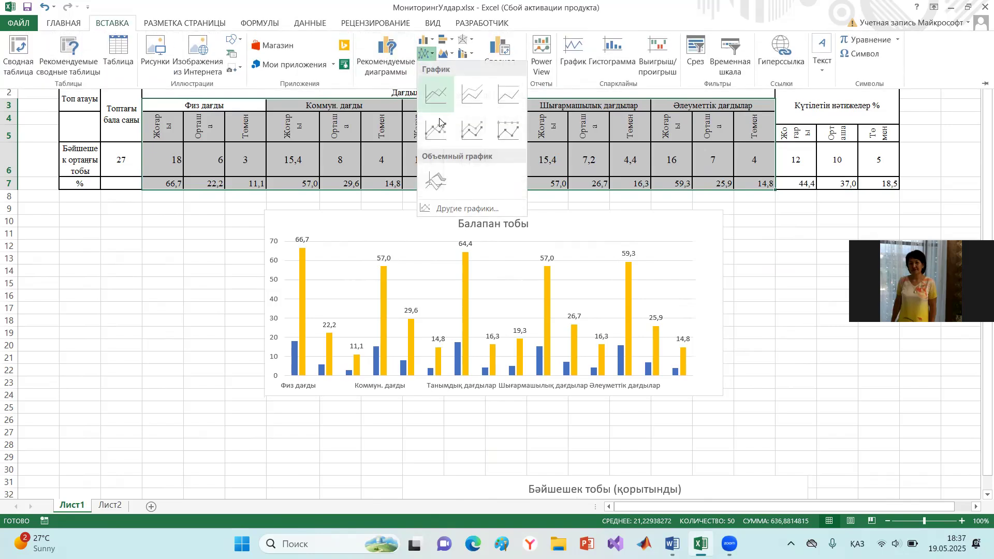
{"action": "left_click", "coordinate": [475, 127]}
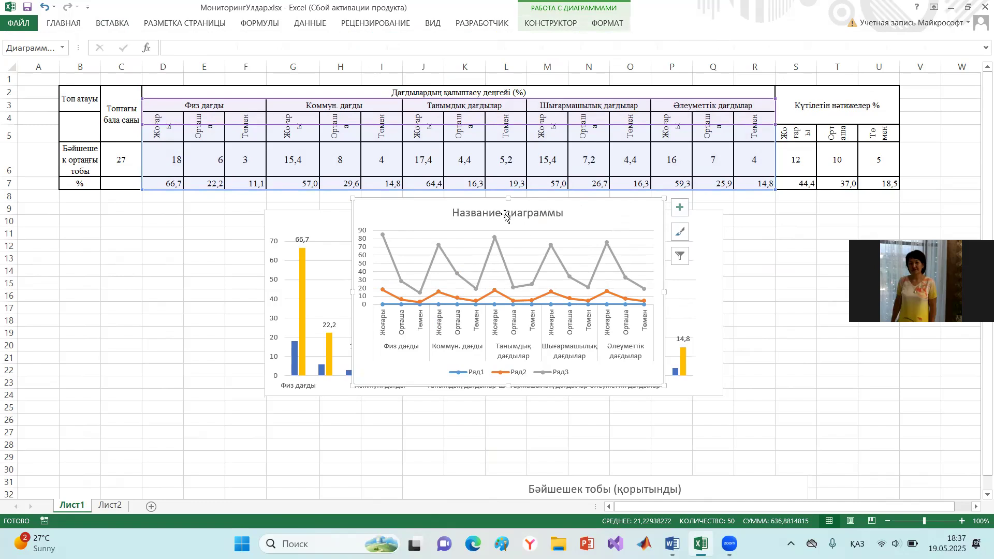
- Arrange the two charts side by side below the table, with the line chart to the right of the column chart
{"action": "left_click_drag", "start_coordinate": [481, 236], "coordinate": [809, 214]}
{"action": "left_click_drag", "start_coordinate": [586, 216], "coordinate": [421, 221]}
{"action": "left_click_drag", "start_coordinate": [766, 221], "coordinate": [634, 221]}
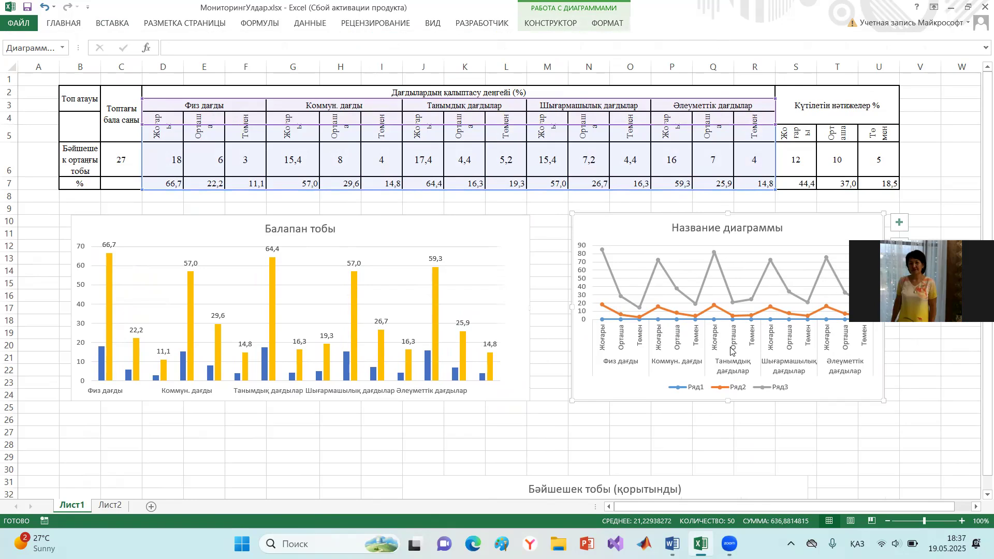
{"action": "left_click", "coordinate": [695, 389]}
{"action": "left_click", "coordinate": [702, 394]}
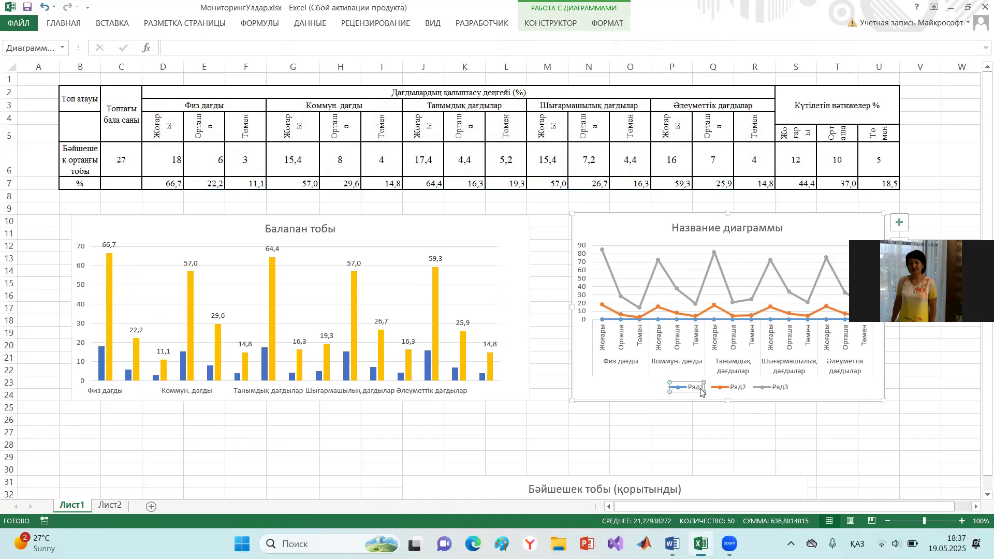
{"action": "double_click", "coordinate": [698, 389]}
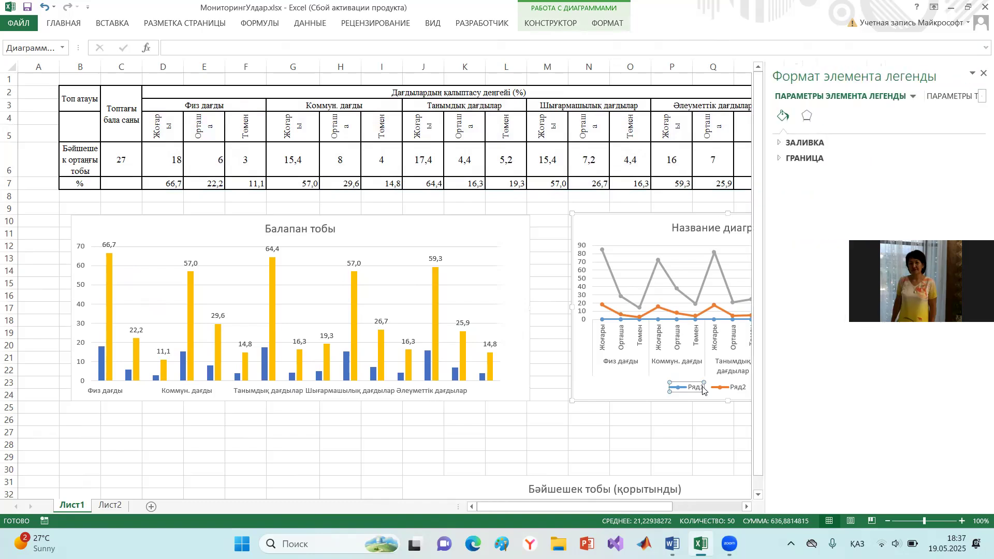
{"action": "left_click", "coordinate": [982, 73]}
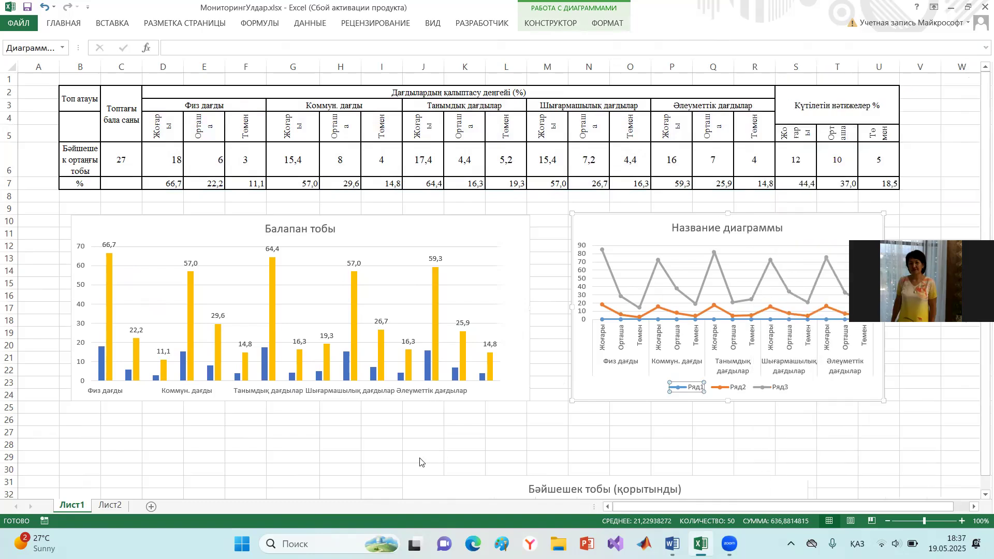
{"action": "left_click", "coordinate": [395, 430]}
- Open the sheet Лист2 and widen columns A and B so their full text fits
{"action": "left_click", "coordinate": [111, 507]}
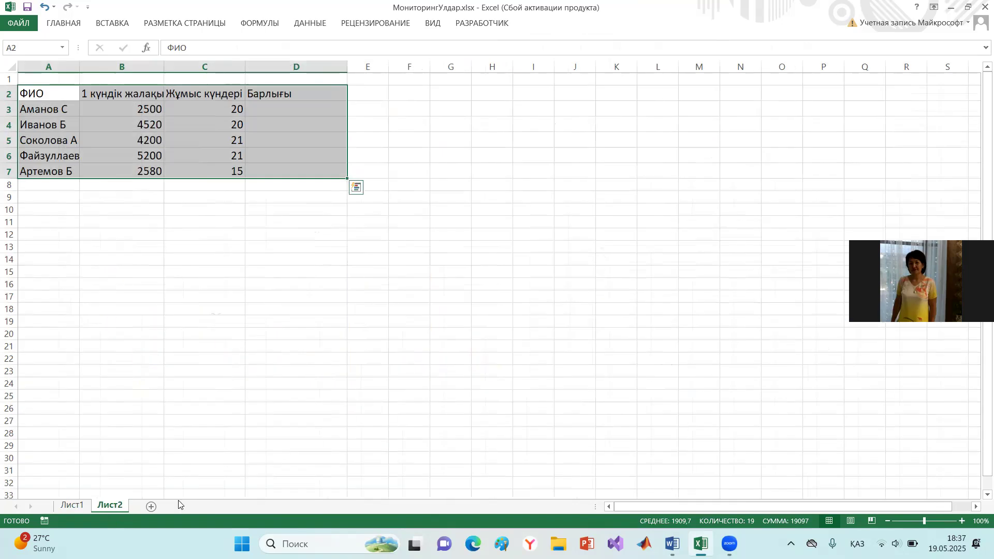
{"action": "left_click", "coordinate": [178, 256]}
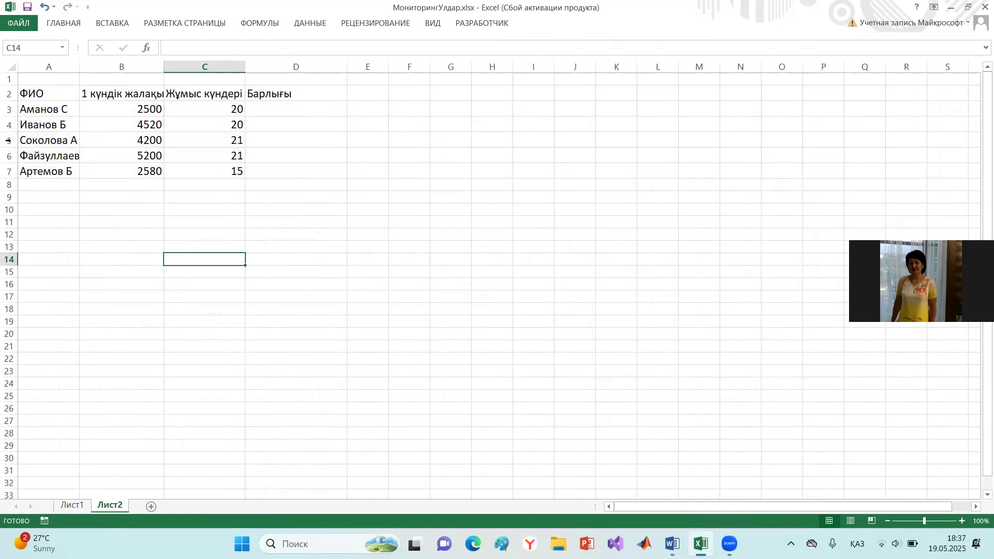
{"action": "left_click_drag", "start_coordinate": [77, 71], "coordinate": [88, 71]}
{"action": "left_click_drag", "start_coordinate": [170, 69], "coordinate": [175, 69]}
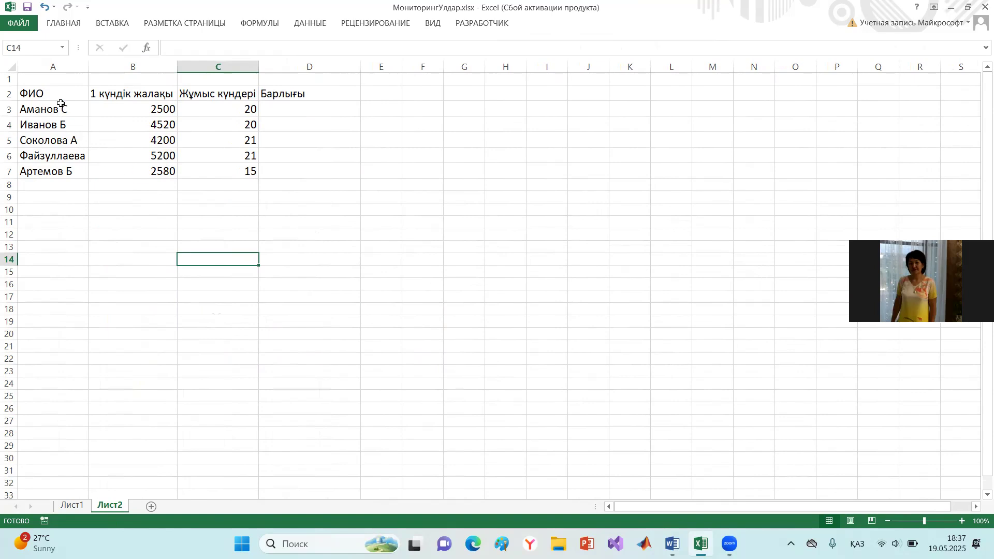
- Calculate the first employee's total pay in D3 by multiplying daily wage by working days with =B3*C3
{"action": "left_click", "coordinate": [62, 109]}
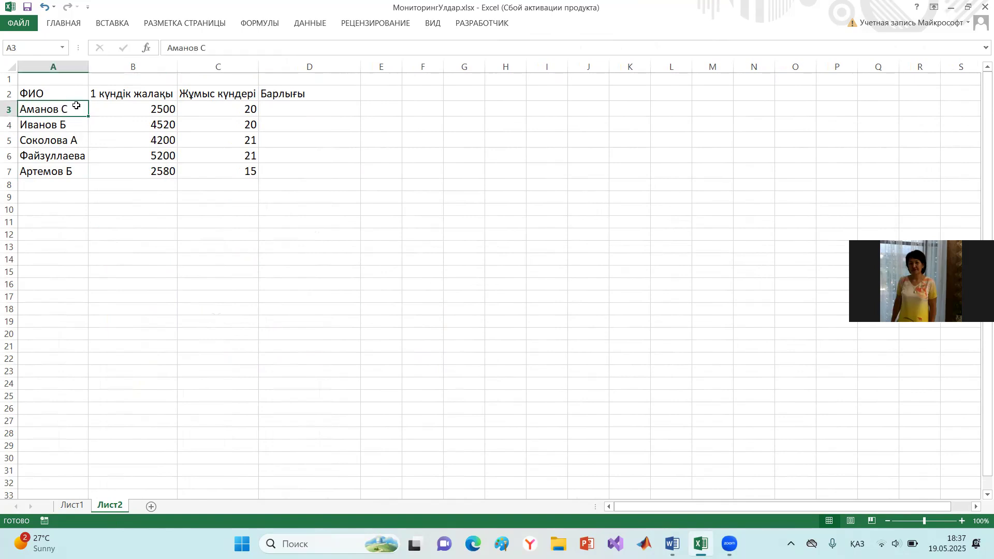
{"action": "left_click", "coordinate": [149, 110]}
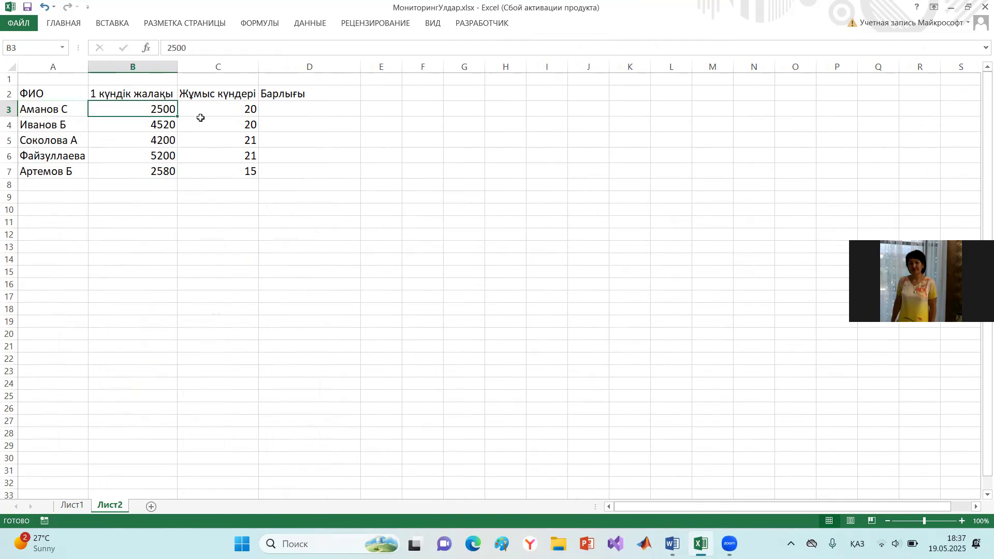
{"action": "left_click", "coordinate": [241, 108]}
{"action": "left_click", "coordinate": [287, 108]}
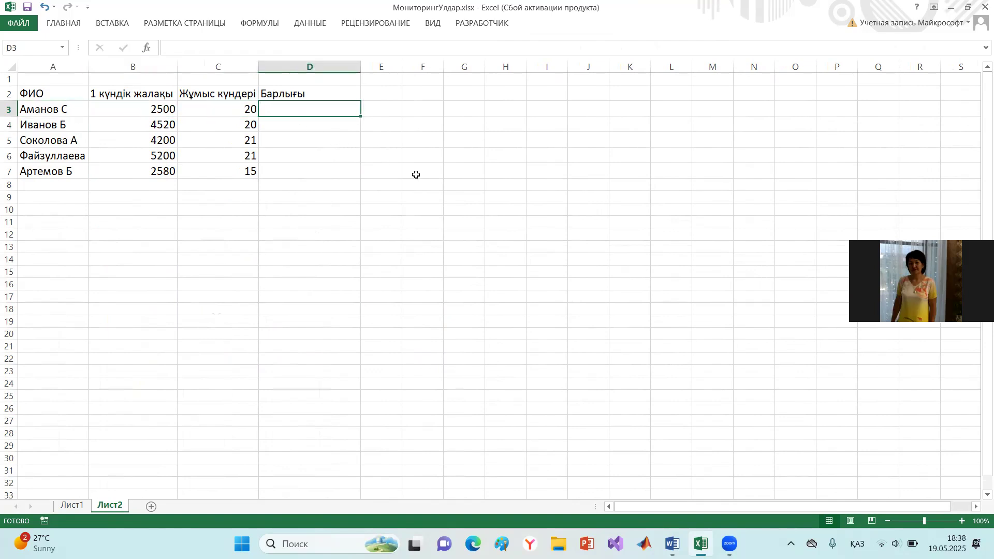
{"action": "key", "text": "alt+shift"}
{"action": "type", "text": "-"}
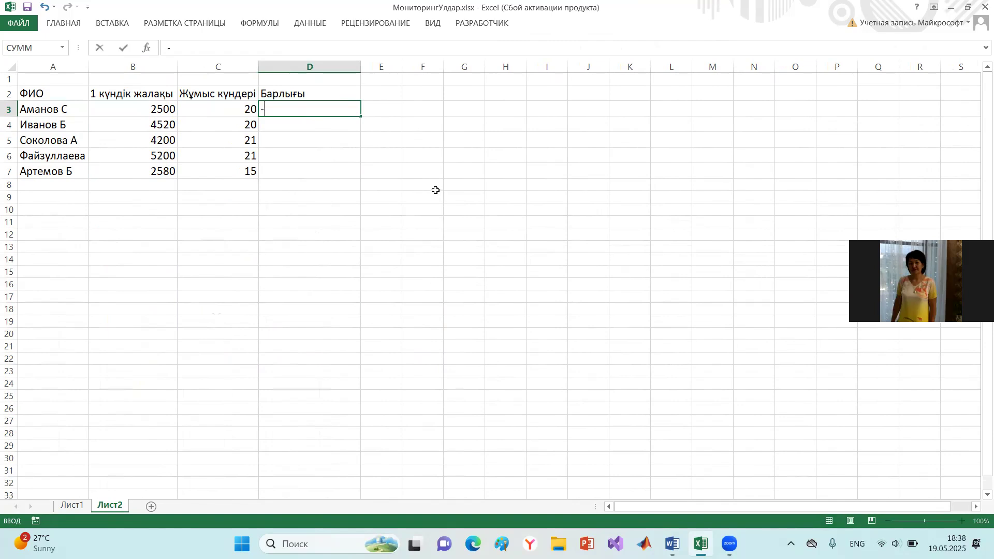
{"action": "key", "text": "BackSpace"}
{"action": "type", "text": "="}
{"action": "left_click", "coordinate": [140, 110]}
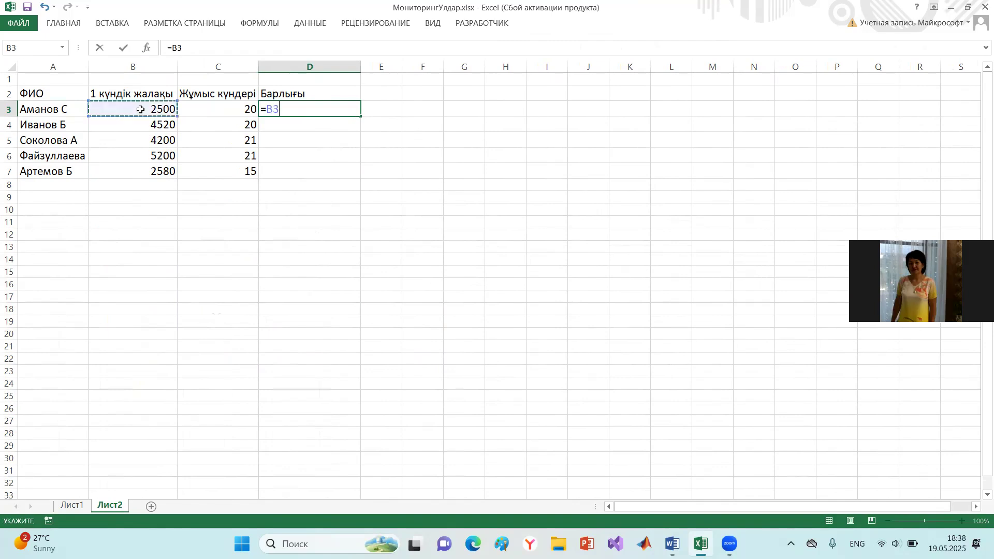
{"action": "type", "text": "*"}
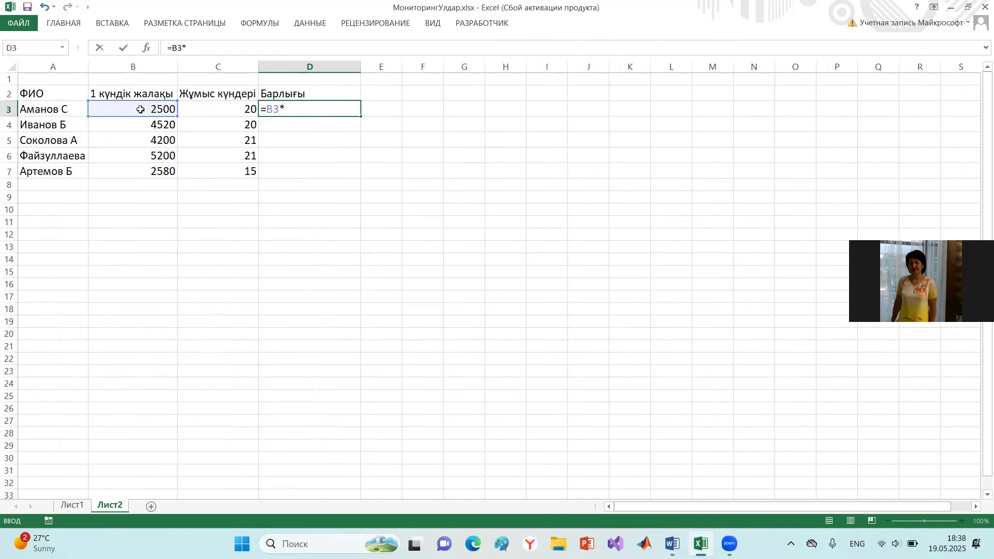
{"action": "left_click", "coordinate": [226, 106]}
{"action": "key", "text": "Return"}
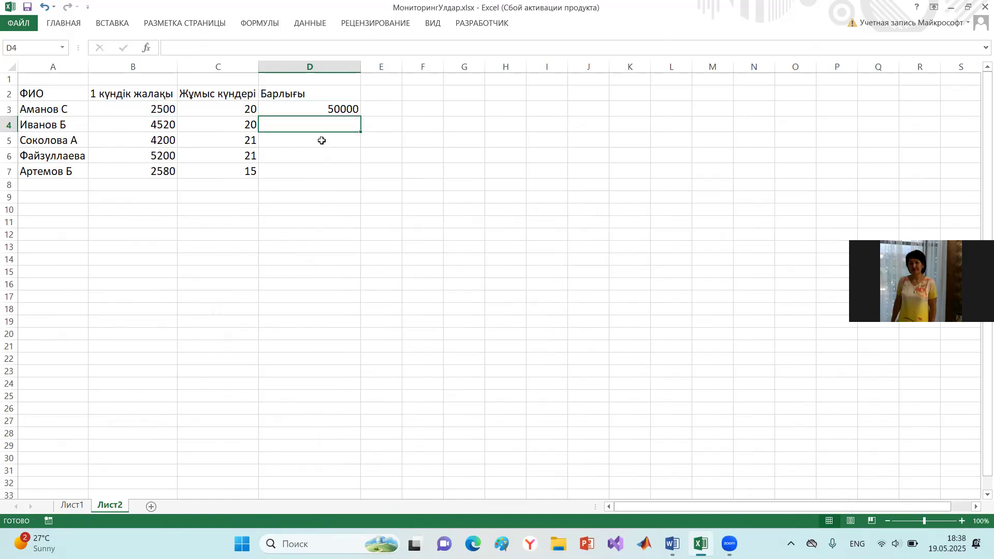
- Enter the formula =B4*C4 in D4 and fill it down through D7
{"action": "type", "text": "="}
{"action": "left_click", "coordinate": [149, 123]}
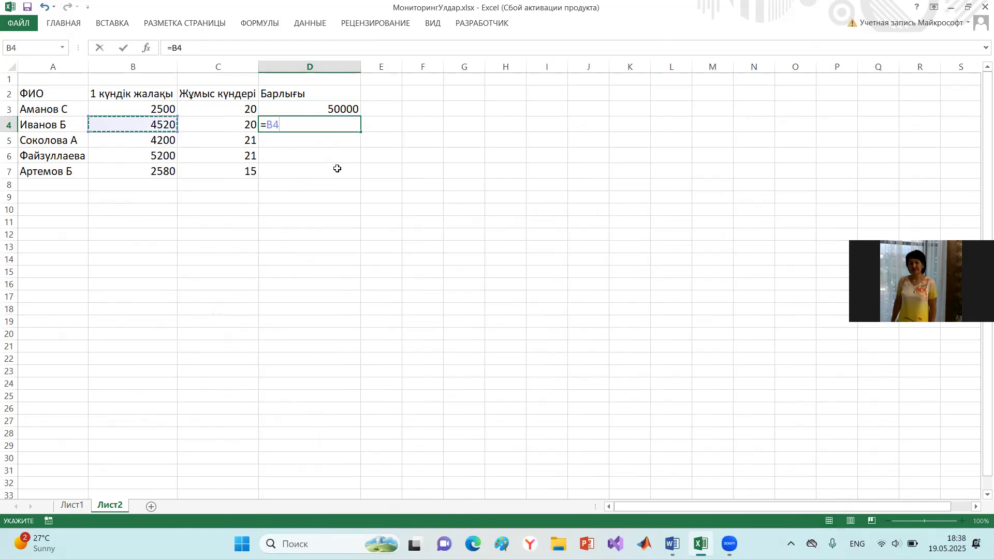
{"action": "type", "text": "*"}
{"action": "left_click", "coordinate": [224, 125]}
{"action": "key", "text": "Return"}
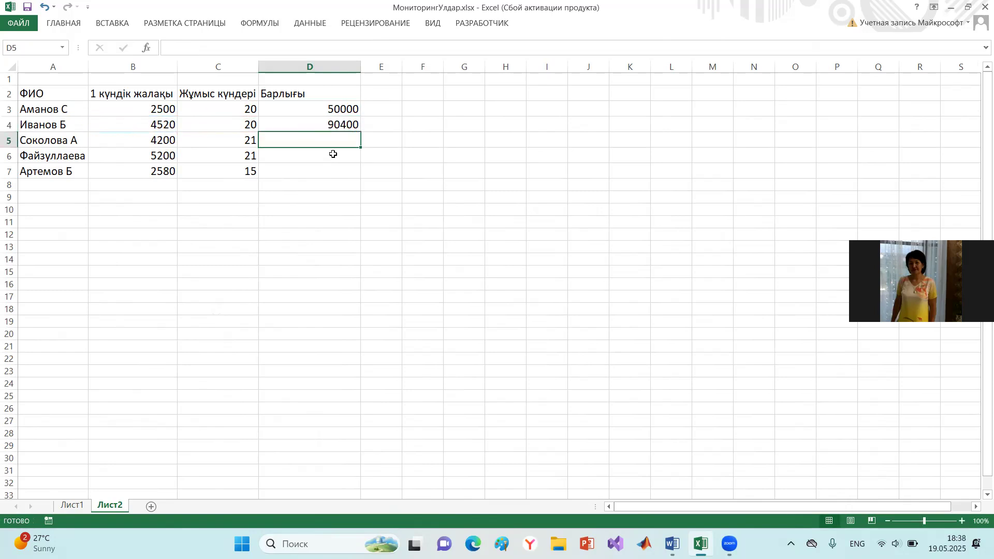
{"action": "left_click", "coordinate": [324, 124]}
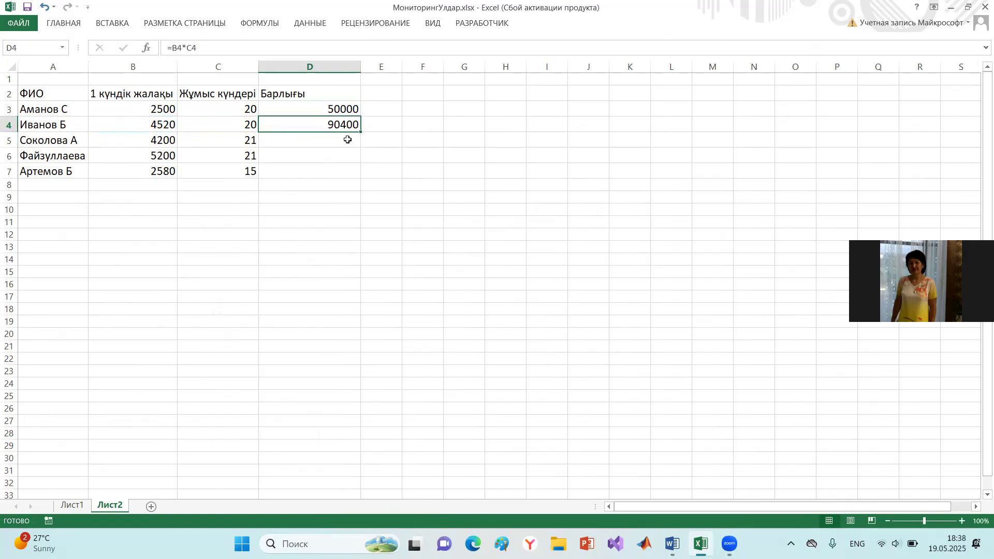
{"action": "left_click_drag", "start_coordinate": [359, 132], "coordinate": [369, 183]}
{"action": "left_click", "coordinate": [369, 223]}
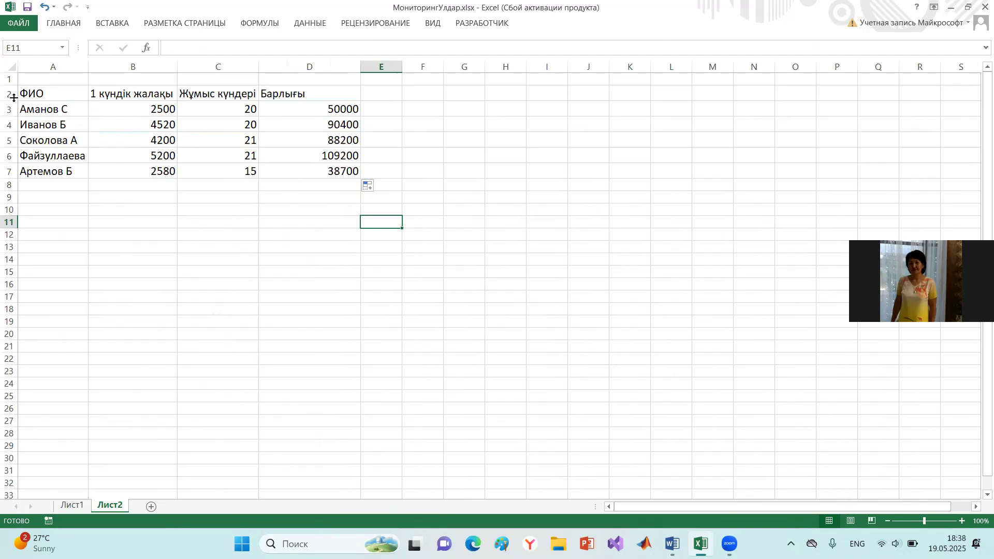
- Apply all borders to the wage table A2:D7
{"action": "left_click_drag", "start_coordinate": [43, 94], "coordinate": [310, 172]}
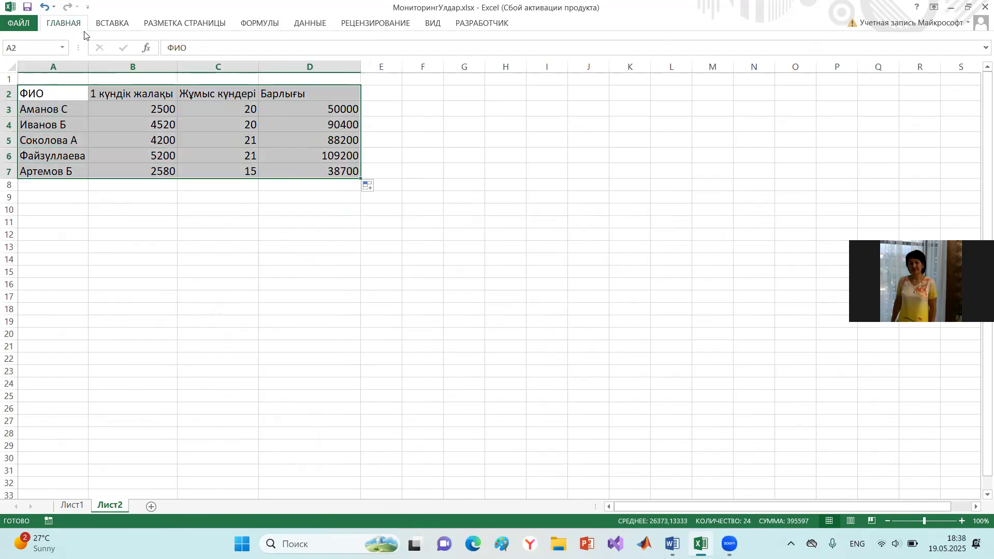
{"action": "left_click", "coordinate": [68, 25]}
{"action": "left_click", "coordinate": [130, 64]}
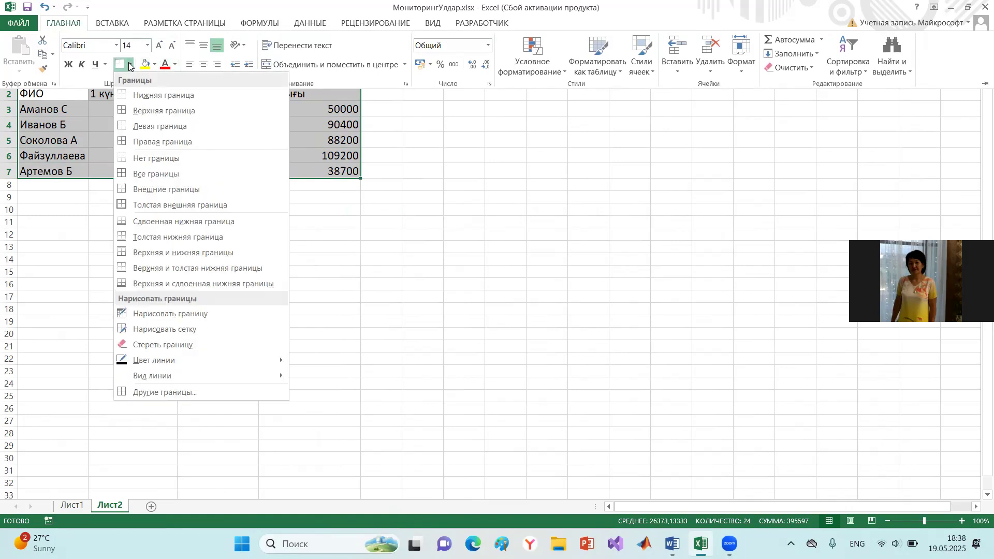
{"action": "left_click", "coordinate": [144, 175]}
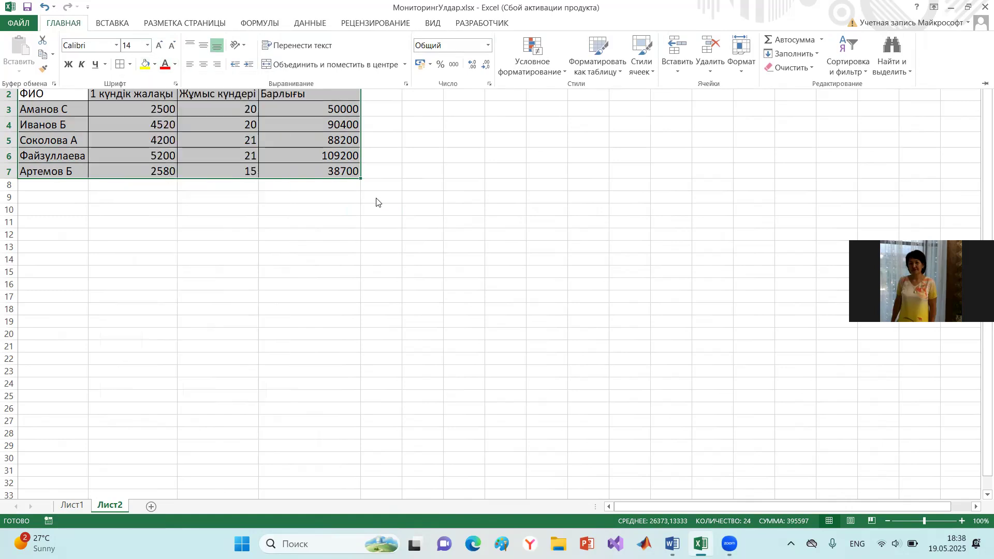
- Insert a 3-D pie chart from the wage table A2:D7
{"action": "left_click", "coordinate": [127, 26]}
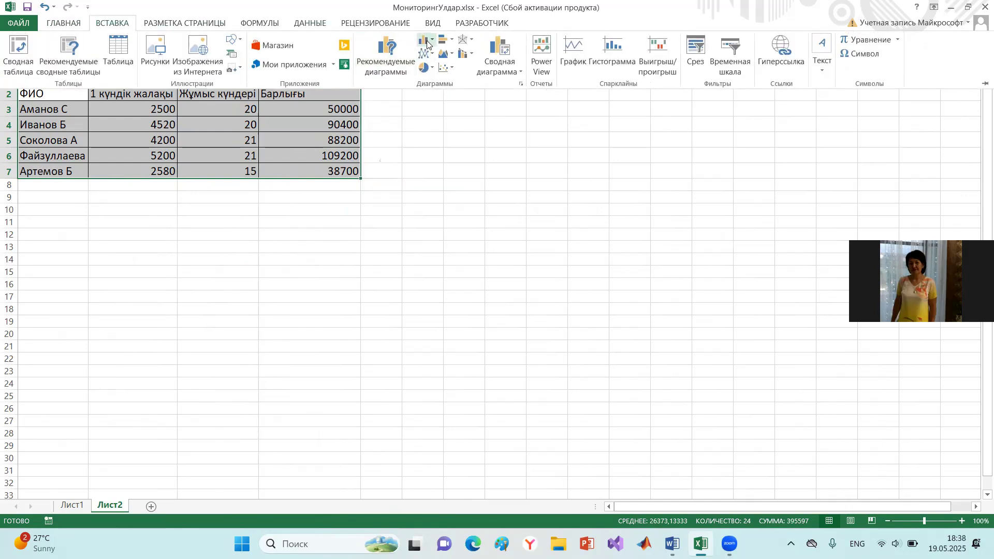
{"action": "left_click", "coordinate": [430, 71]}
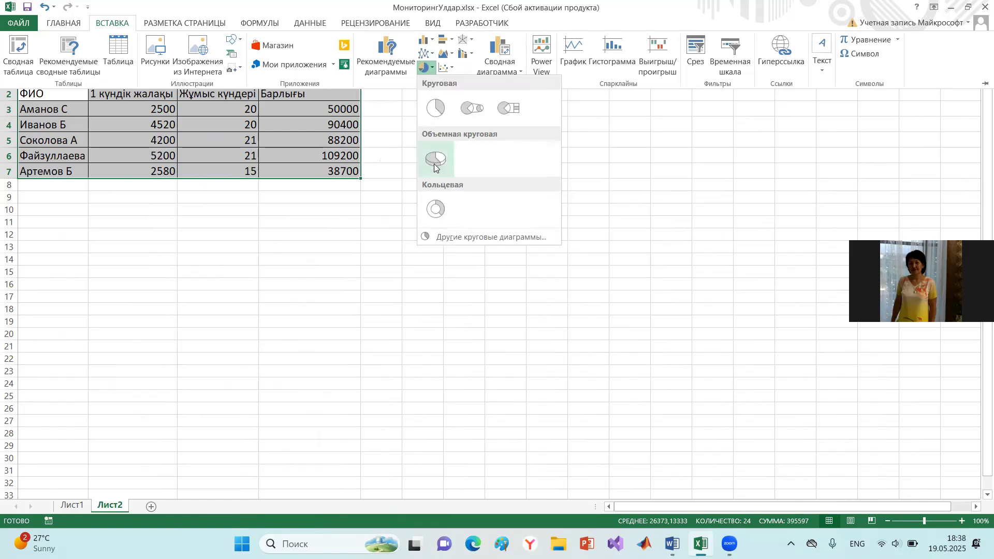
{"action": "left_click", "coordinate": [435, 160]}
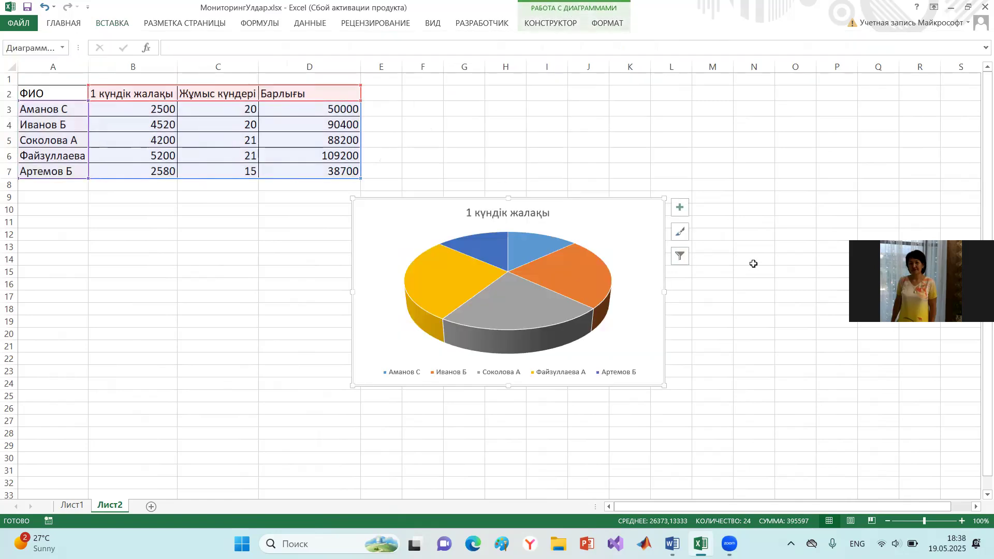
{"action": "left_click", "coordinate": [751, 284]}
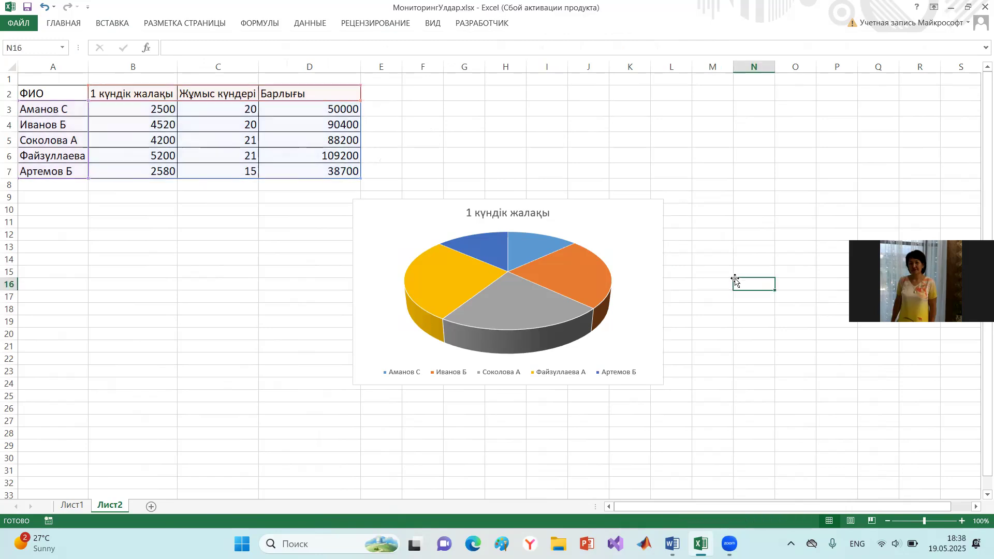
- Change the pie chart's title to "Жалақы есептеу"
{"action": "left_click", "coordinate": [495, 214]}
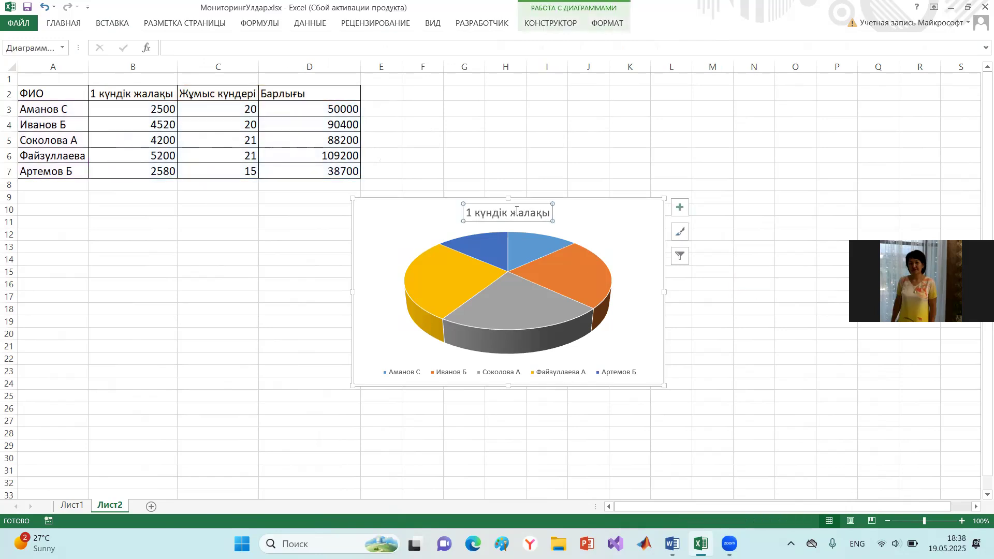
{"action": "left_click", "coordinate": [517, 211]}
{"action": "key", "text": "BackSpace"}
{"action": "key", "text": "BackSpace"}
{"action": "key", "text": "BackSpace"}
{"action": "key", "text": "BackSpace"}
{"action": "key", "text": "BackSpace"}
{"action": "key", "text": "BackSpace"}
{"action": "key", "text": "BackSpace"}
{"action": "key", "text": "BackSpace"}
{"action": "key", "text": "BackSpace"}
{"action": "key", "text": "BackSpace"}
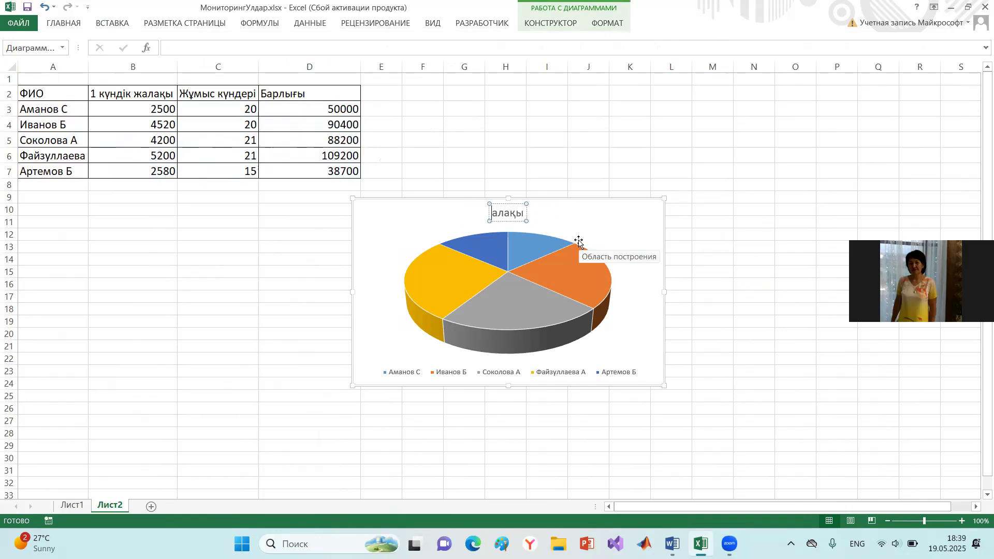
{"action": "type", "text": "Ж"}
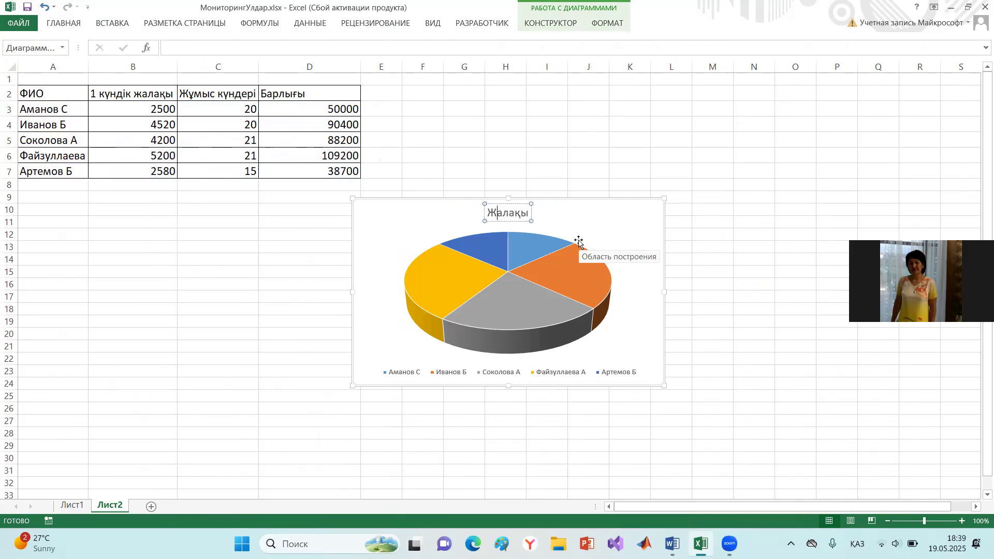
{"action": "key", "text": "End"}
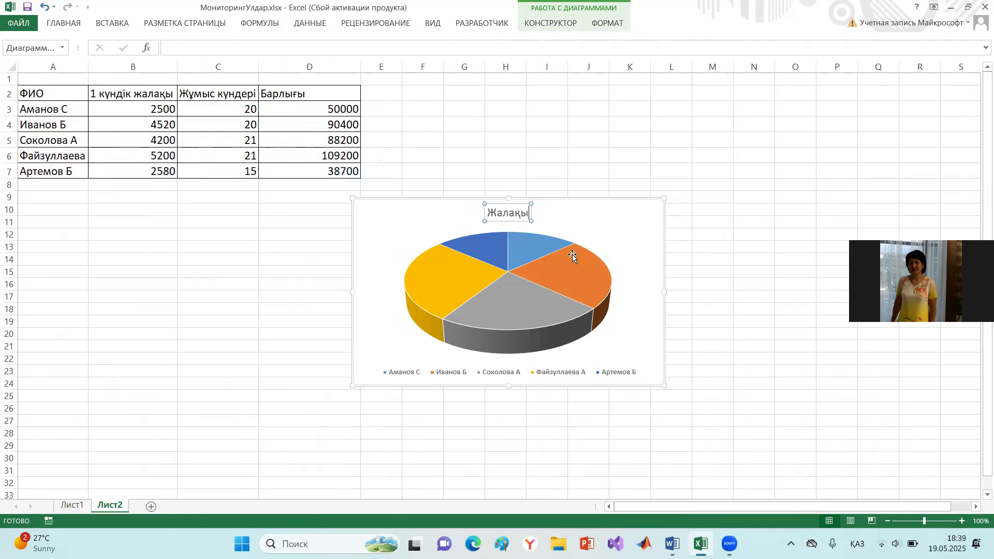
{"action": "type", "text": "есептеу"}
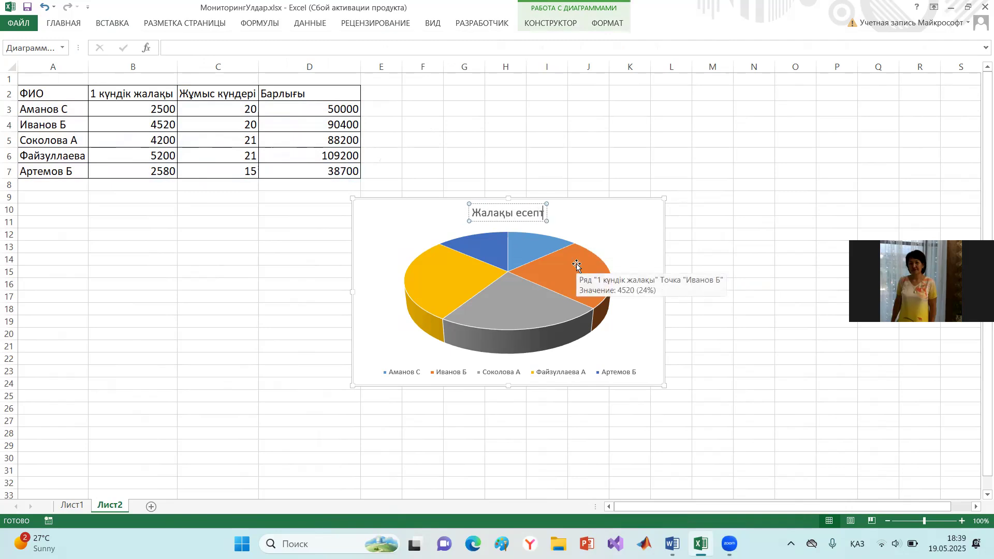
{"action": "left_click", "coordinate": [827, 309]}
- Move the pie chart up beside the wage table, to the right of column E
{"action": "left_click", "coordinate": [517, 318]}
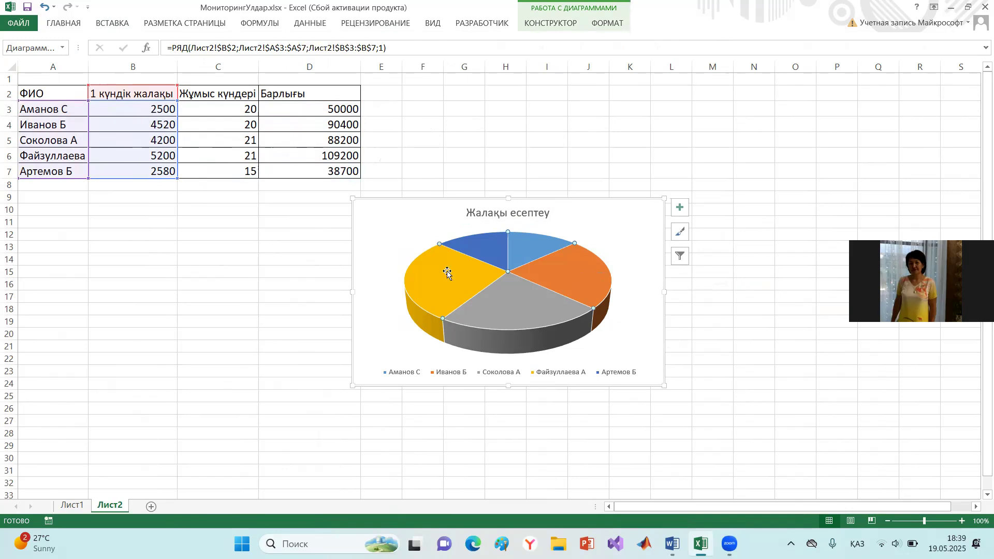
{"action": "left_click_drag", "start_coordinate": [542, 200], "coordinate": [654, 98]}
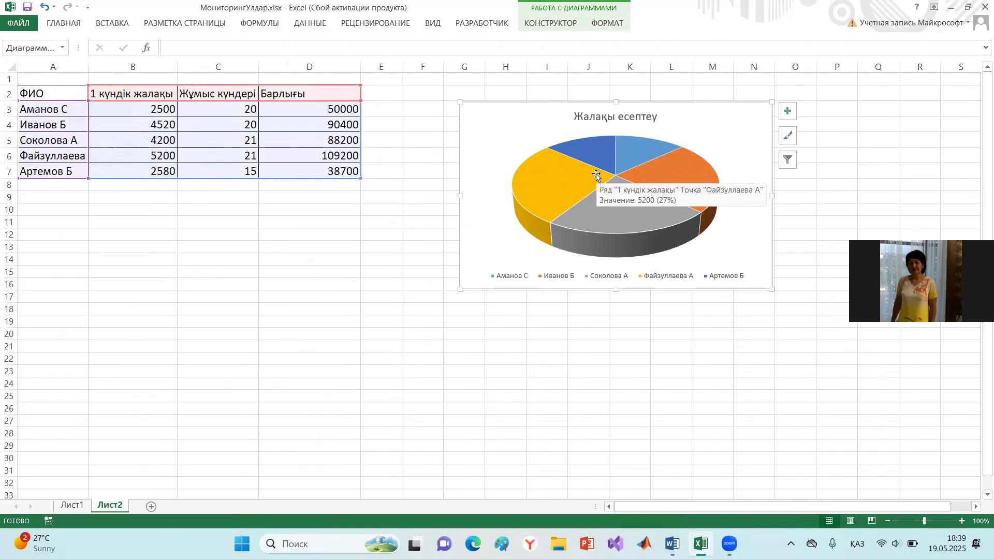
{"action": "left_click", "coordinate": [169, 272]}
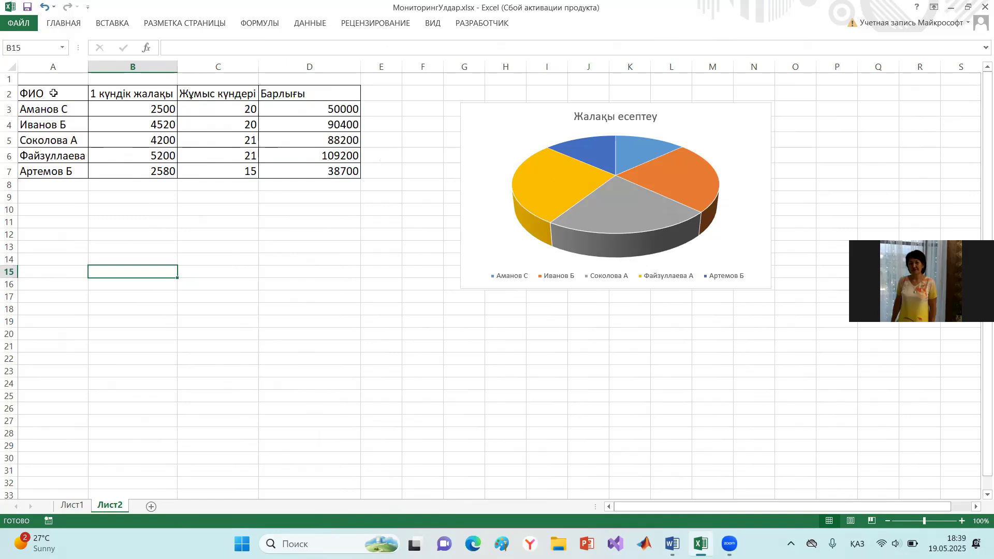
- Insert a 3-D pie chart from the ФИО and Барлығы columns (A2:A7, D2:D7) and move it below the wage table
{"action": "left_click_drag", "start_coordinate": [53, 93], "coordinate": [62, 171]}
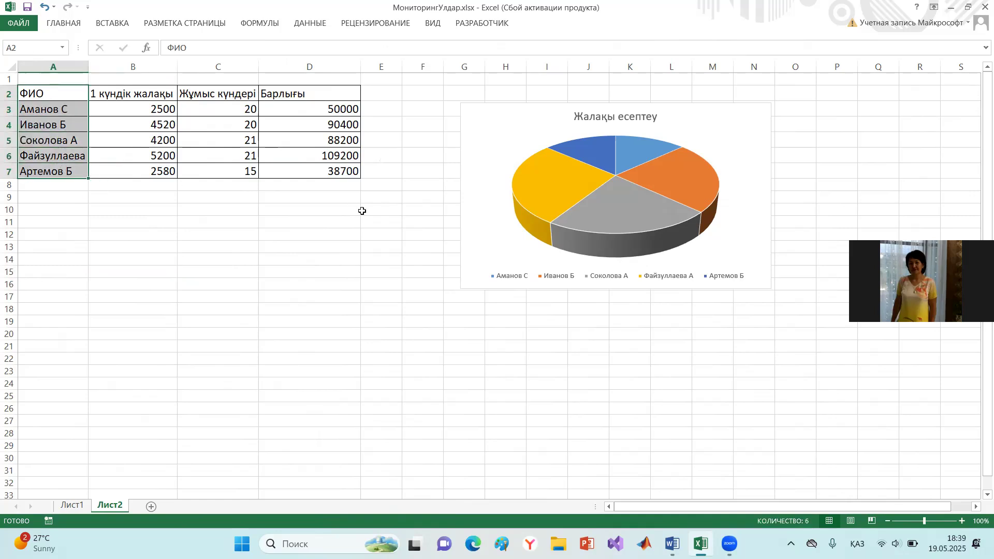
{"action": "left_click_drag", "start_coordinate": [331, 96], "coordinate": [344, 172]}
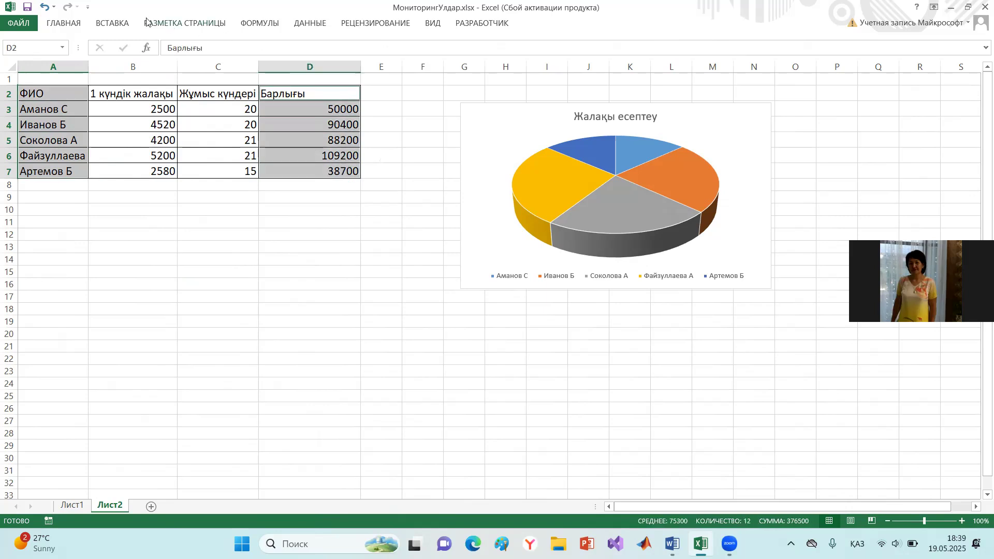
{"action": "left_click", "coordinate": [123, 22]}
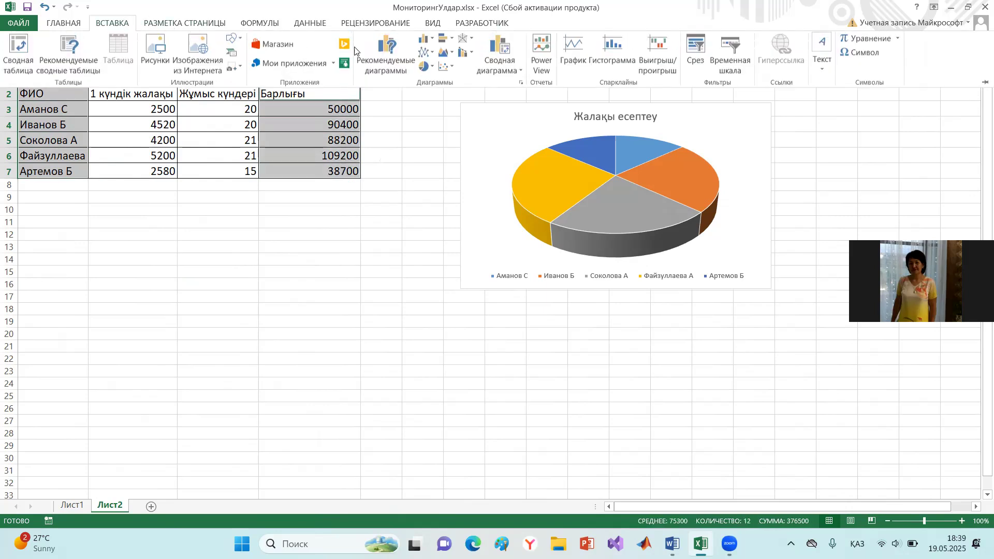
{"action": "left_click", "coordinate": [426, 68]}
{"action": "left_click", "coordinate": [437, 162]}
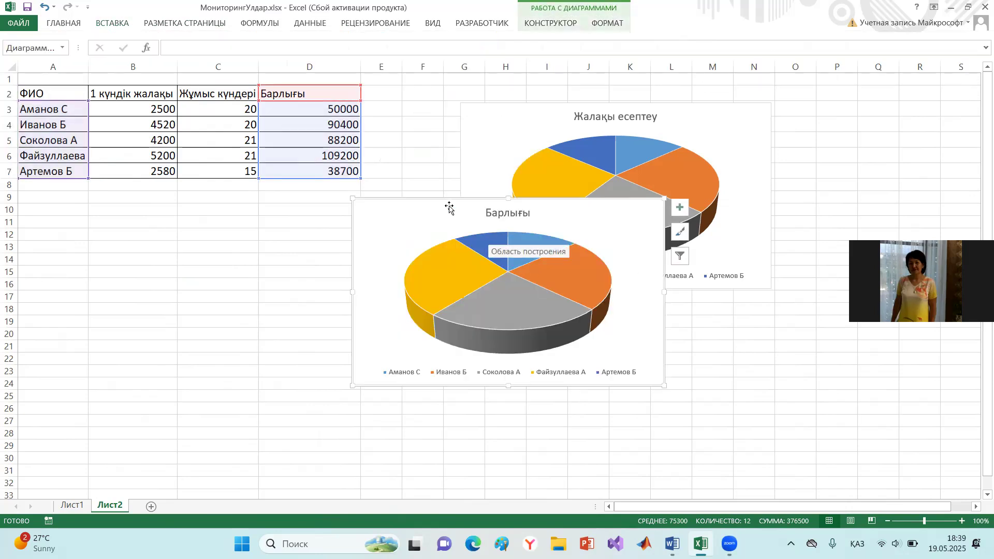
{"action": "left_click_drag", "start_coordinate": [437, 225], "coordinate": [176, 243]}
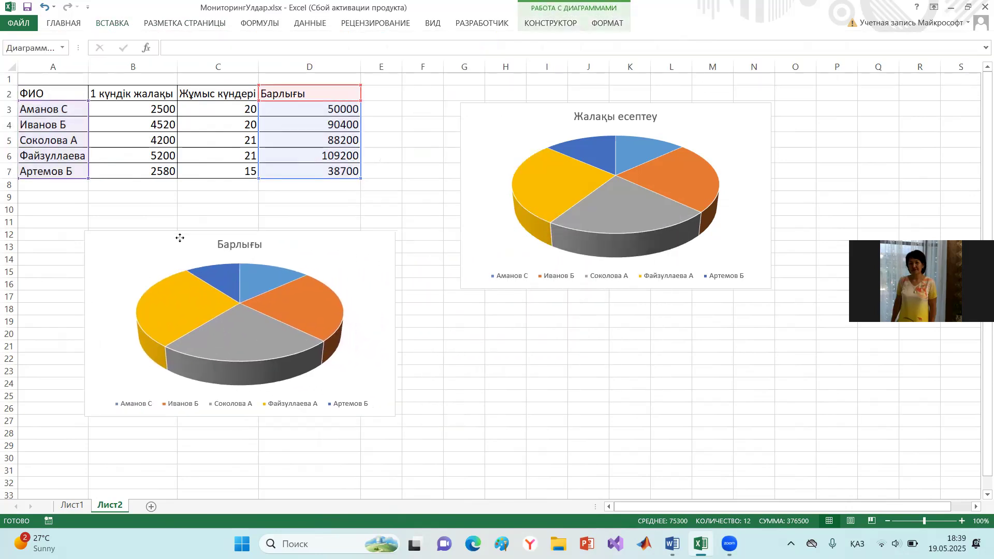
{"action": "left_click", "coordinate": [462, 369]}
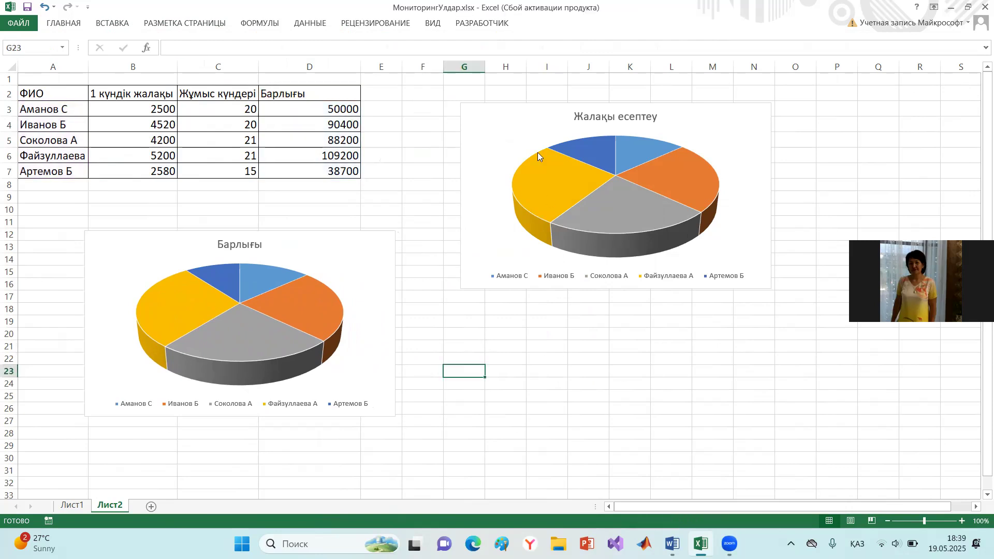
- Change the title of the pie chart below the wage table to "Жалақы мөлшері"
{"action": "left_click", "coordinate": [257, 241]}
{"action": "left_click", "coordinate": [260, 242]}
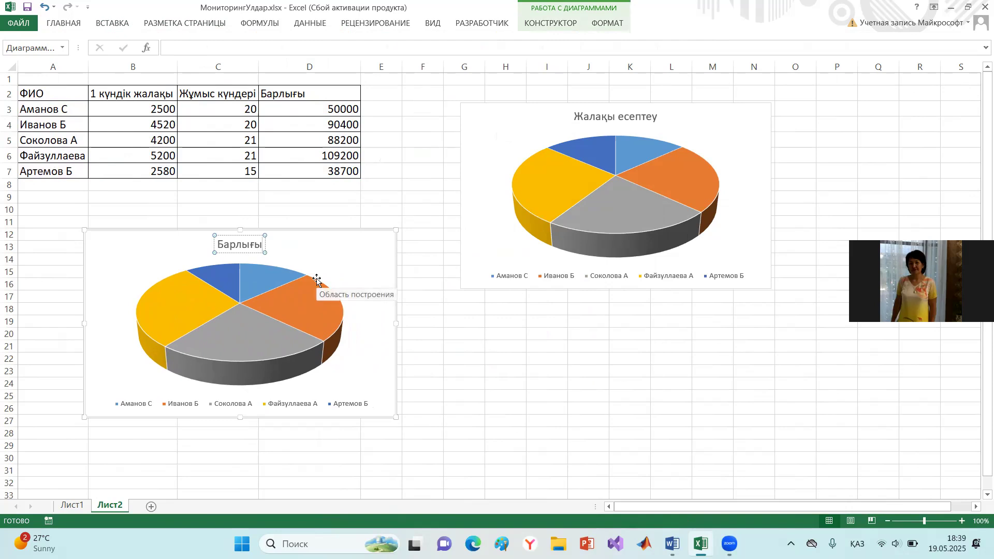
{"action": "key", "text": "BackSpace"}
{"action": "key", "text": "BackSpace"}
{"action": "key", "text": "BackSpace"}
{"action": "key", "text": "BackSpace"}
{"action": "key", "text": "BackSpace"}
{"action": "key", "text": "BackSpace"}
{"action": "key", "text": "BackSpace"}
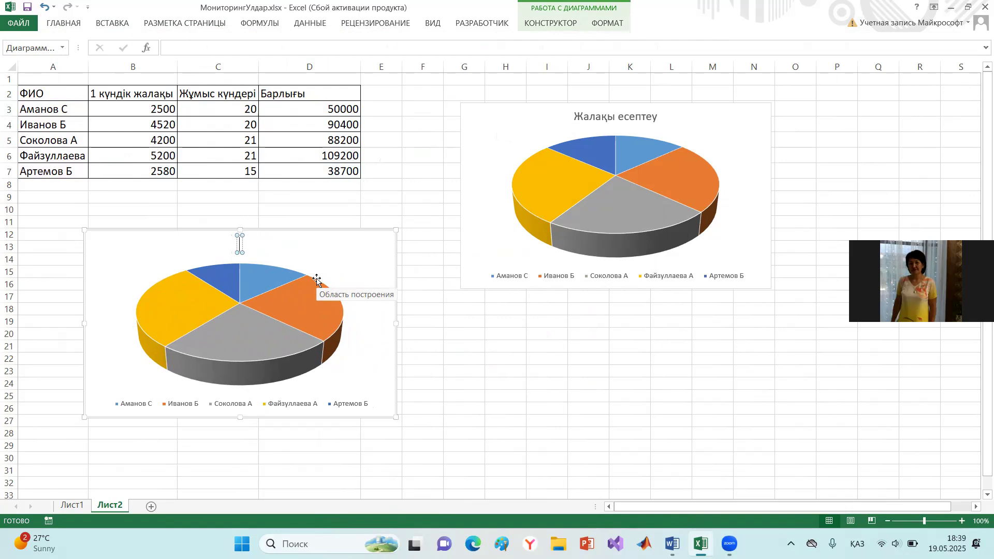
{"action": "type", "text": "Жалақы"}
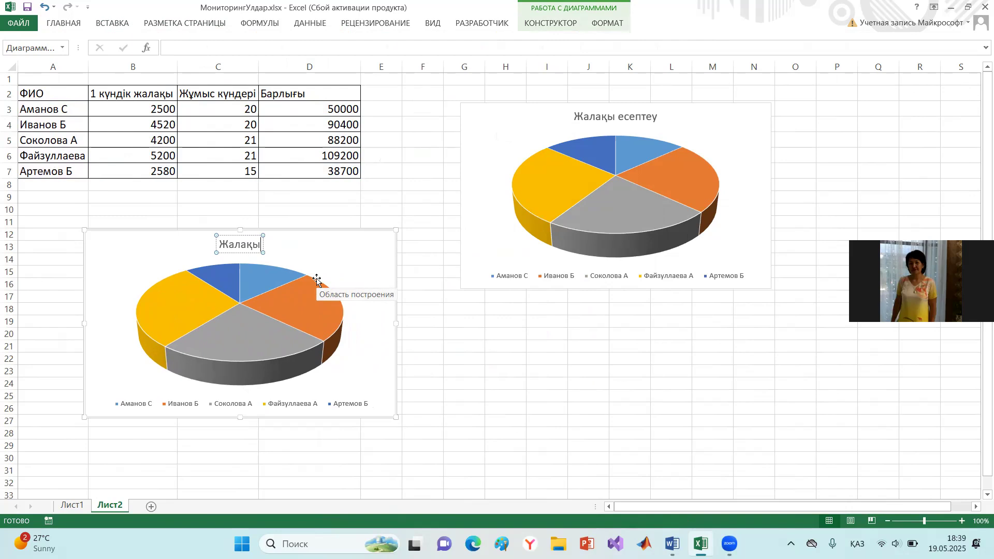
{"action": "type", "text": " мөлшері"}
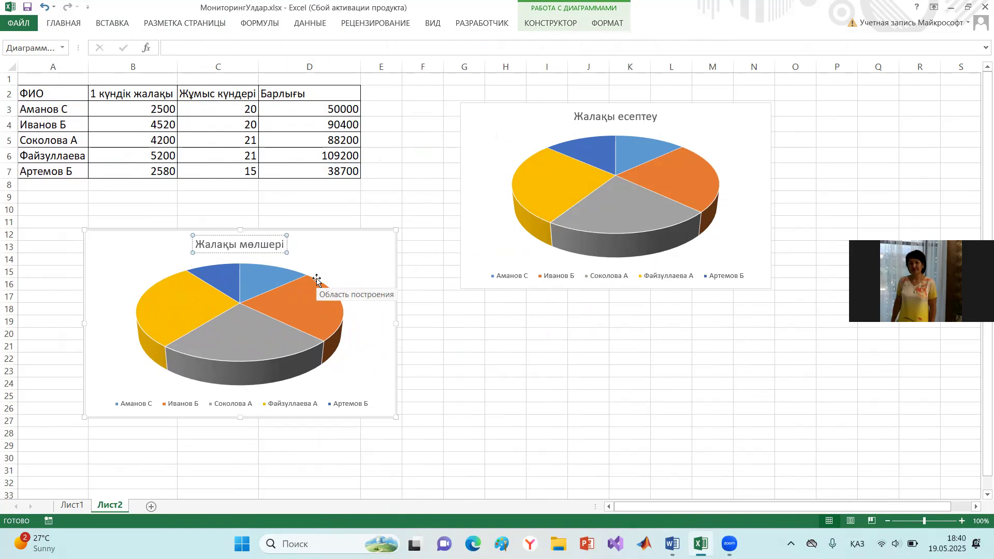
{"action": "left_click", "coordinate": [481, 334]}
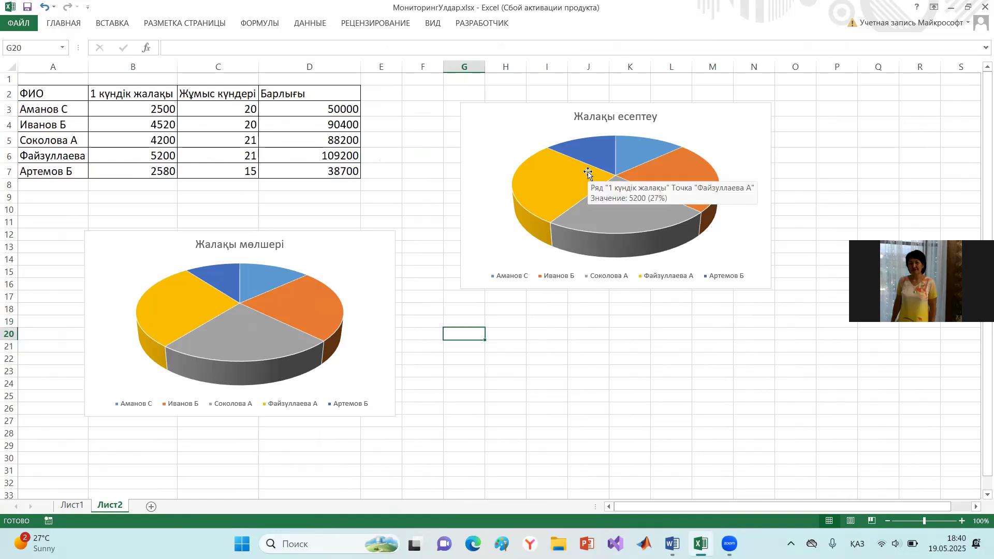
- Add data labels at the inside end of the slices in the "Жалақы есептеу" pie chart
{"action": "left_click", "coordinate": [539, 112]}
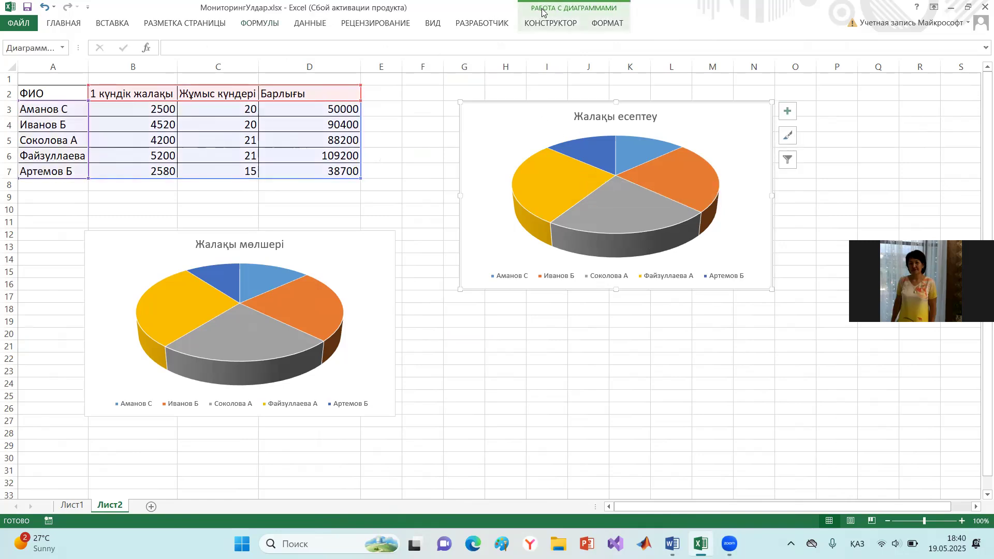
{"action": "left_click", "coordinate": [550, 24]}
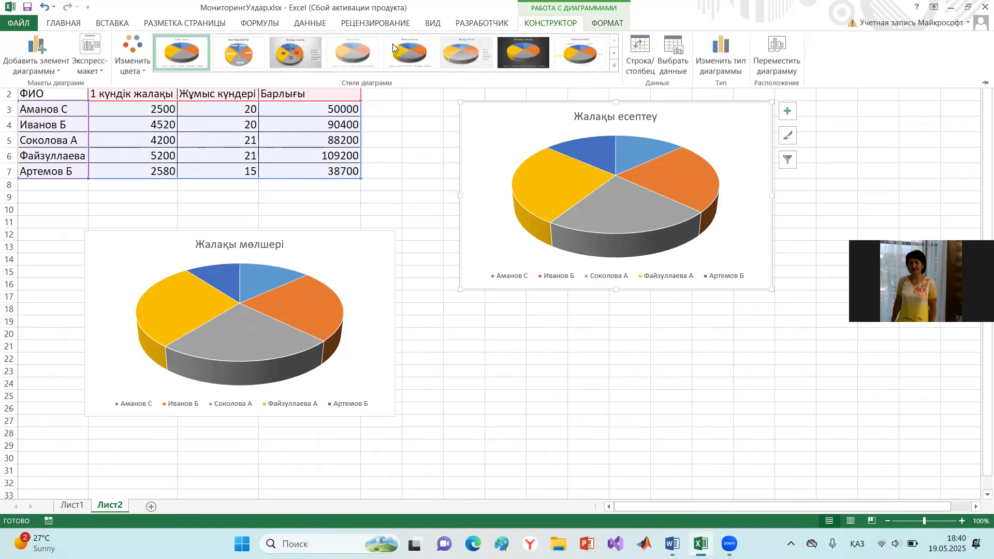
{"action": "left_click", "coordinate": [59, 66]}
{"action": "mouse_move", "coordinate": [91, 100]}
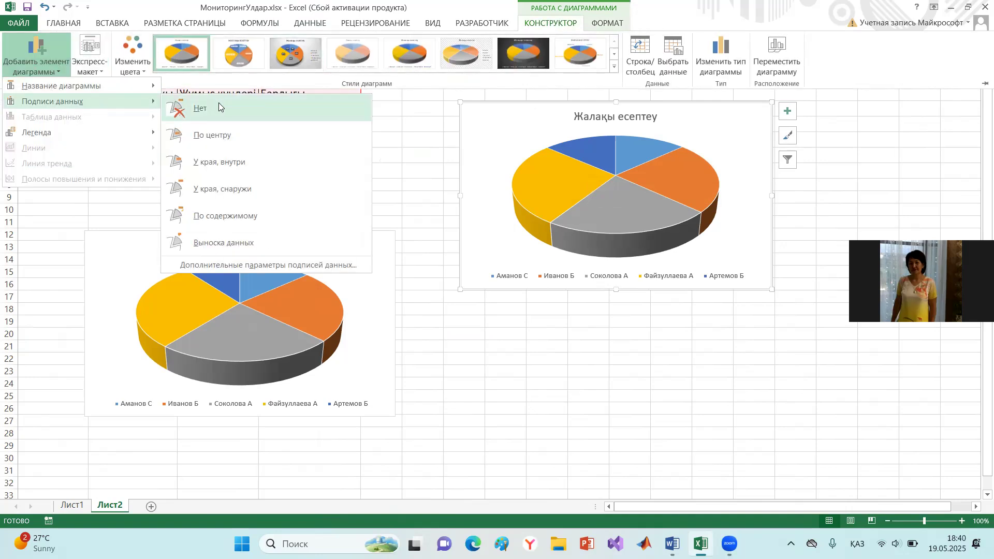
{"action": "left_click", "coordinate": [228, 163]}
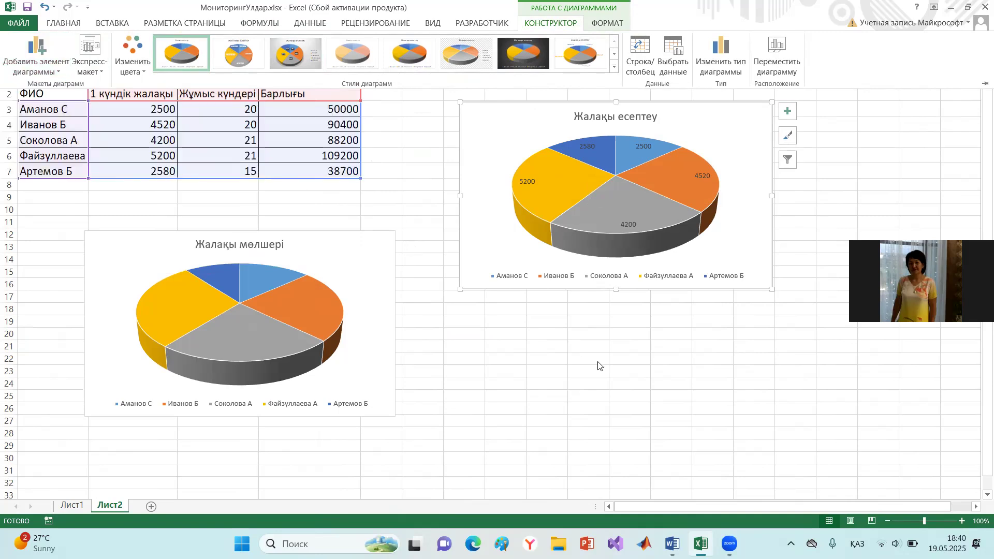
{"action": "left_click", "coordinate": [606, 347]}
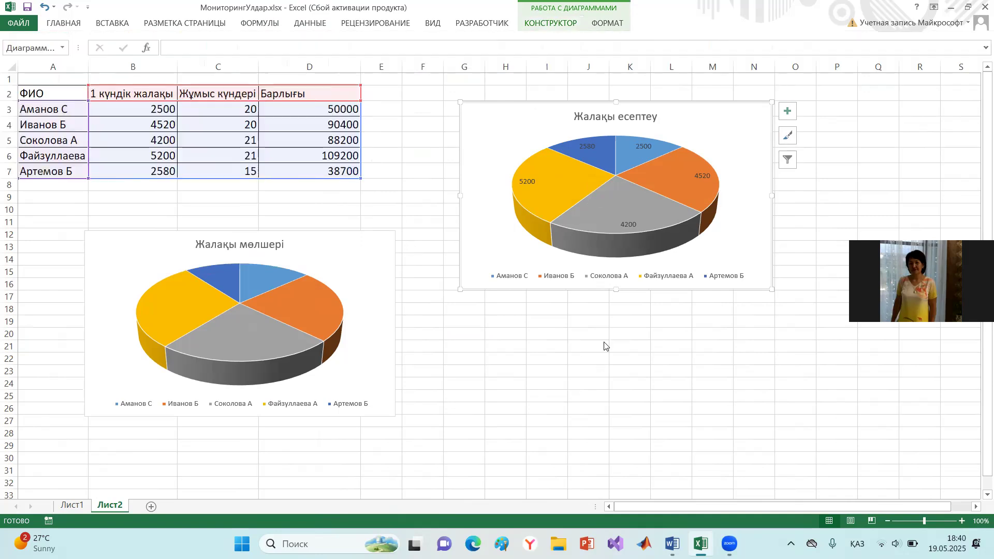
{"action": "left_click", "coordinate": [534, 344]}
- Apply chart style "Стиль 3" to the "Жалақы мөлшері" pie chart
{"action": "left_click", "coordinate": [274, 313]}
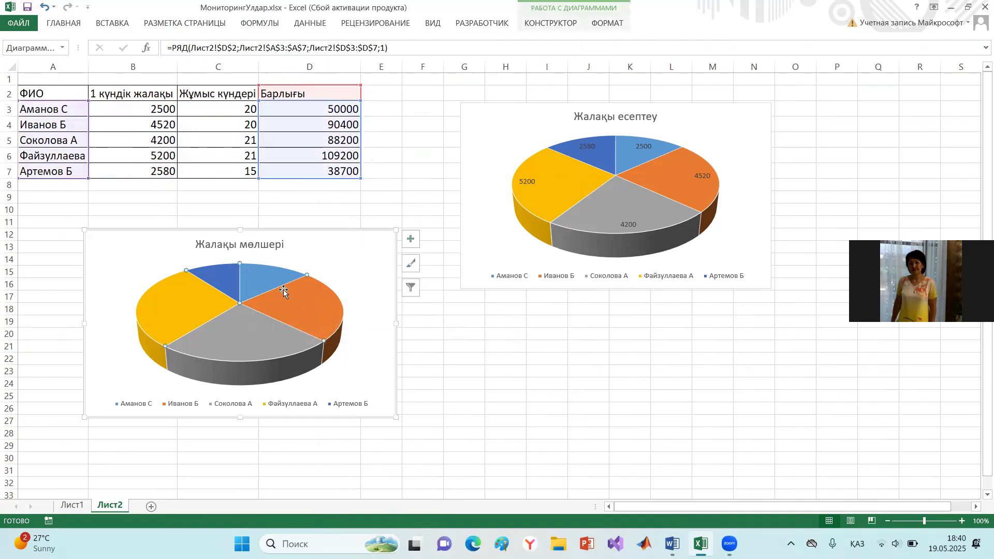
{"action": "left_click", "coordinate": [236, 234]}
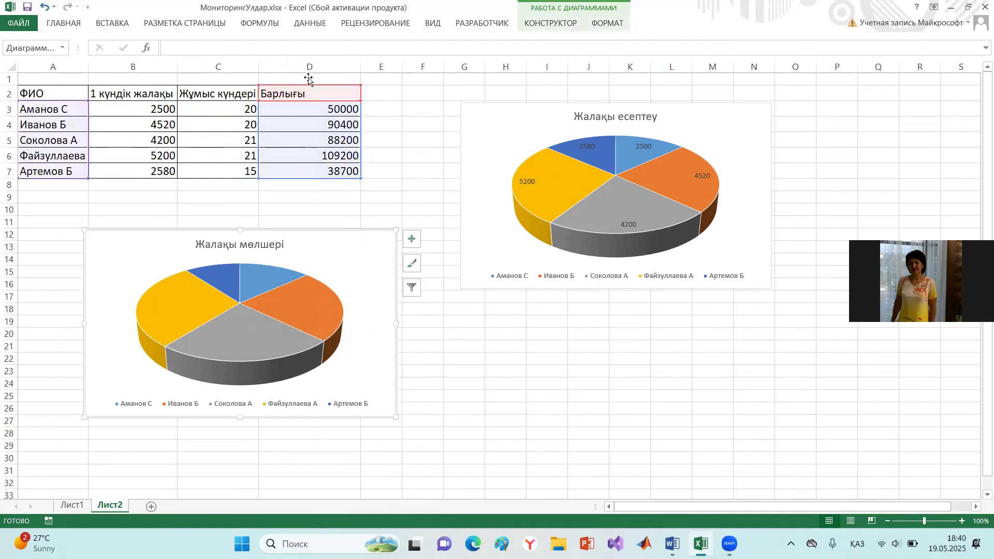
{"action": "left_click", "coordinate": [534, 26]}
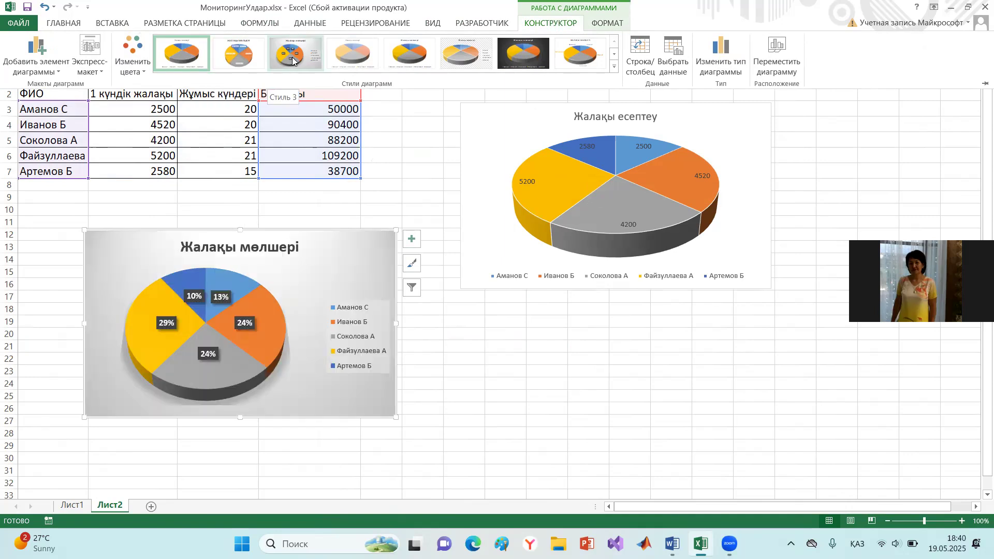
{"action": "left_click", "coordinate": [292, 58]}
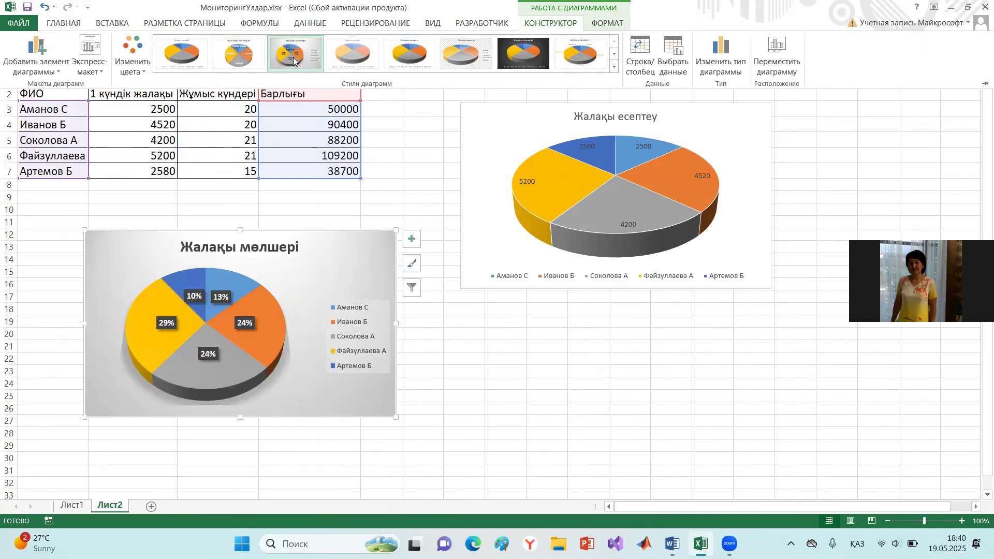
{"action": "left_click", "coordinate": [506, 414]}
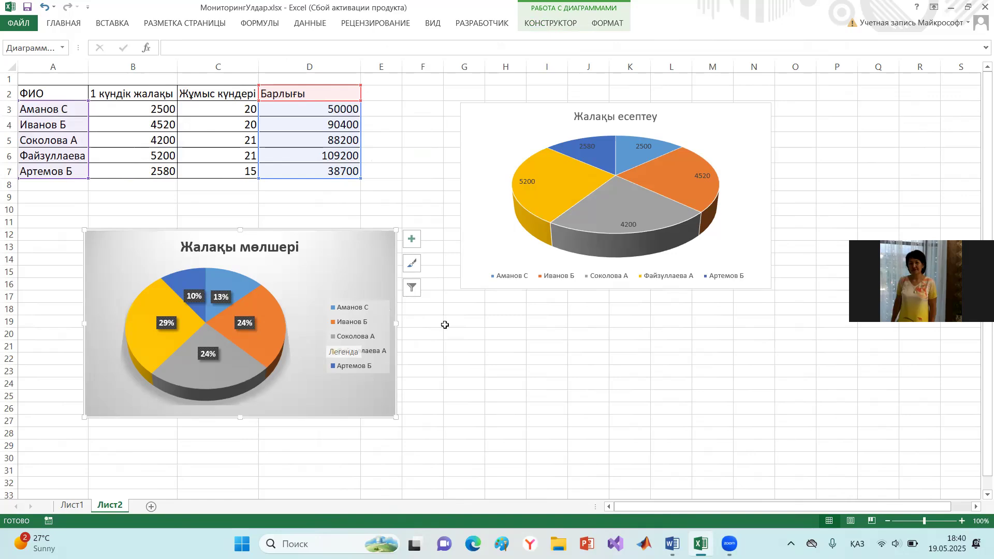
{"action": "left_click", "coordinate": [472, 345]}
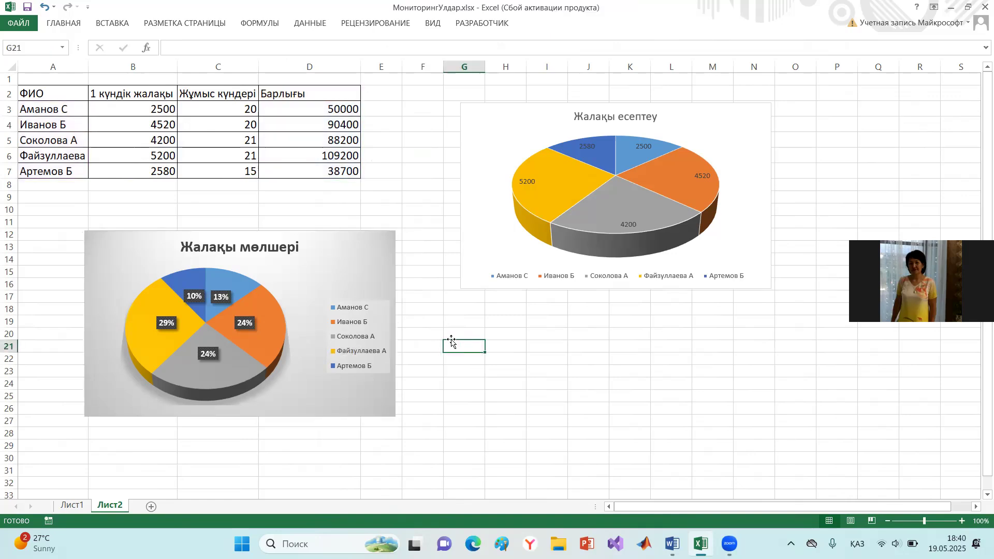
- Pull the yellow slice out of the "Жалақы есептеу" pie and push it back toward the centre
{"action": "left_click", "coordinate": [635, 206]}
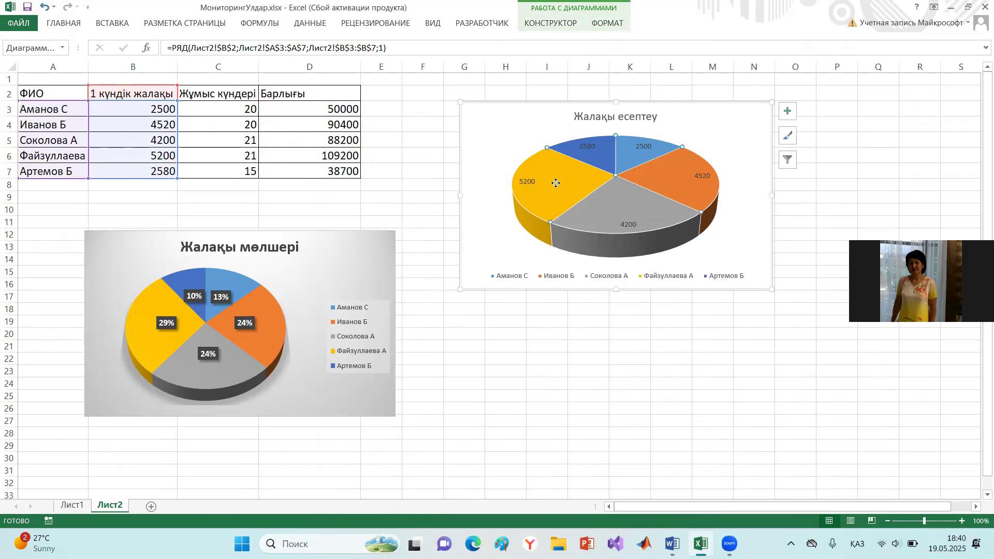
{"action": "left_click_drag", "start_coordinate": [556, 182], "coordinate": [534, 180]}
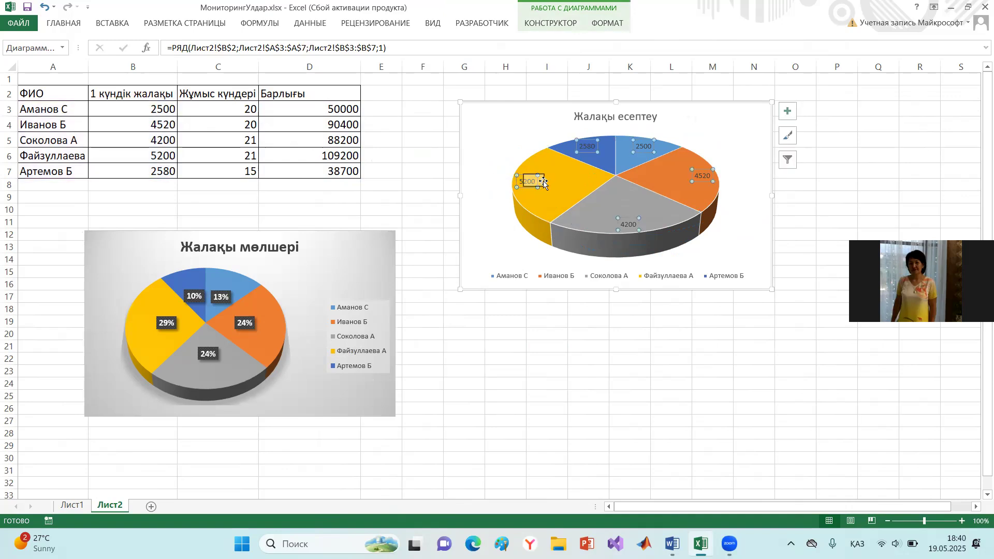
{"action": "left_click", "coordinate": [574, 180]}
{"action": "left_click", "coordinate": [569, 181]}
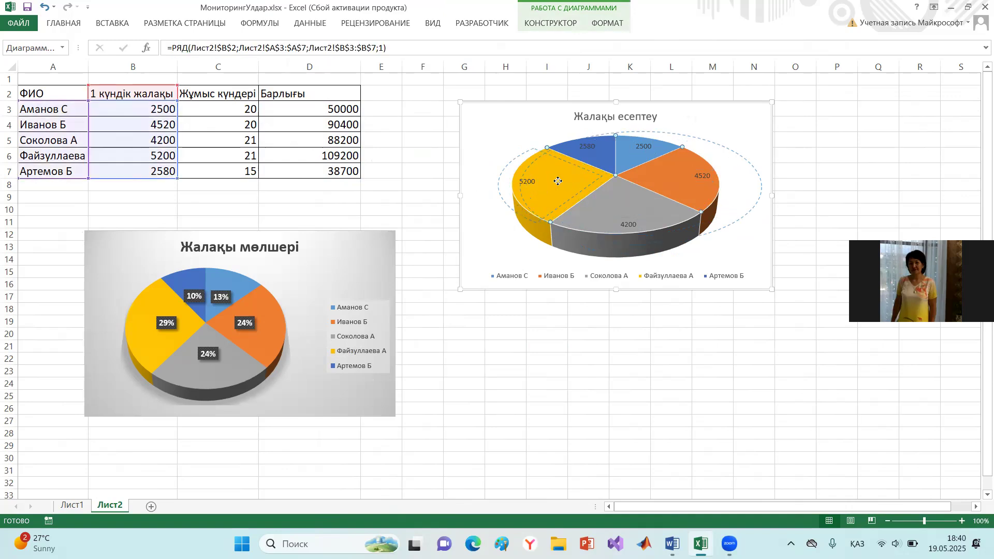
{"action": "left_click_drag", "start_coordinate": [569, 181], "coordinate": [537, 185]}
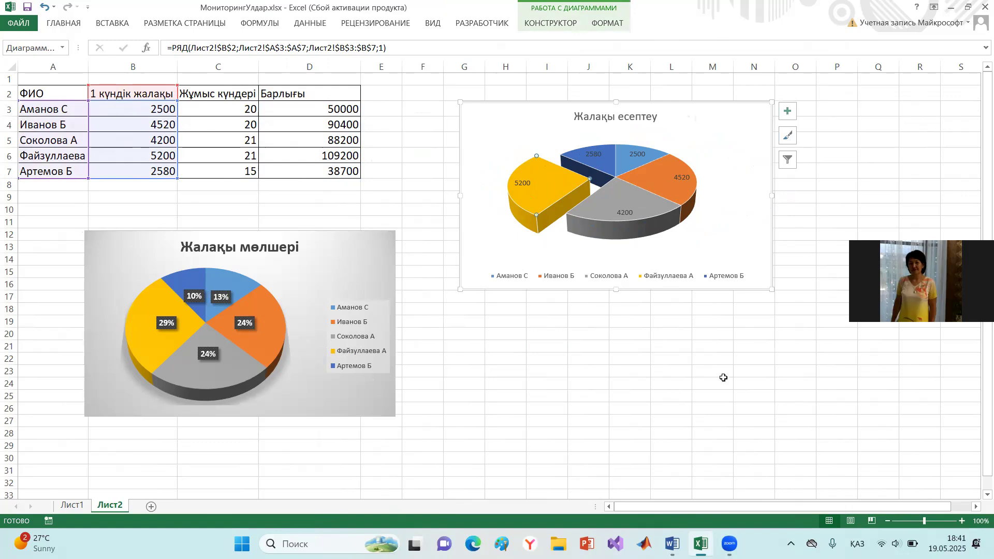
{"action": "left_click_drag", "start_coordinate": [555, 184], "coordinate": [580, 181]}
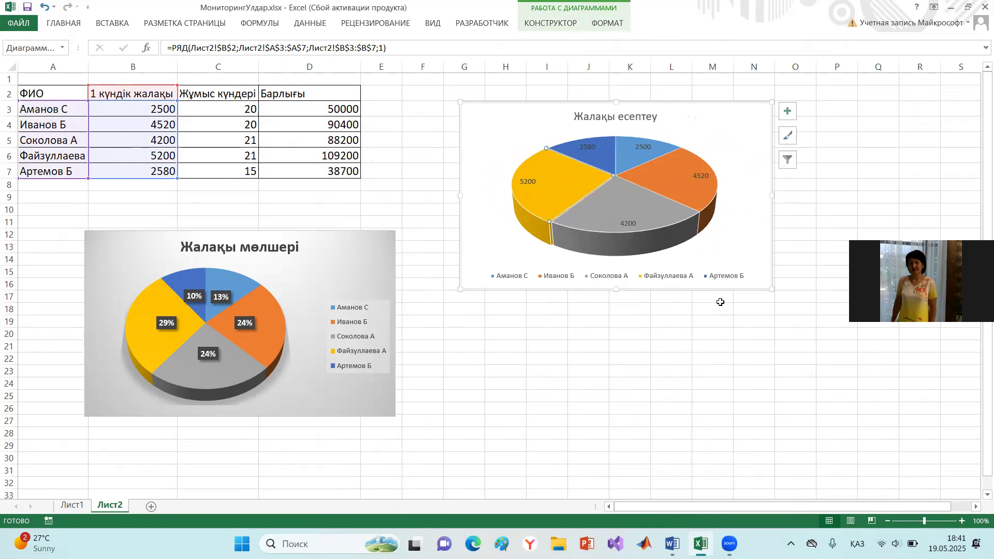
{"action": "left_click", "coordinate": [712, 346]}
- Explode all slices of the "Жалақы есептеу" pie outward and bring them partly back together
{"action": "left_click", "coordinate": [632, 181]}
{"action": "left_click_drag", "start_coordinate": [634, 185], "coordinate": [661, 259]}
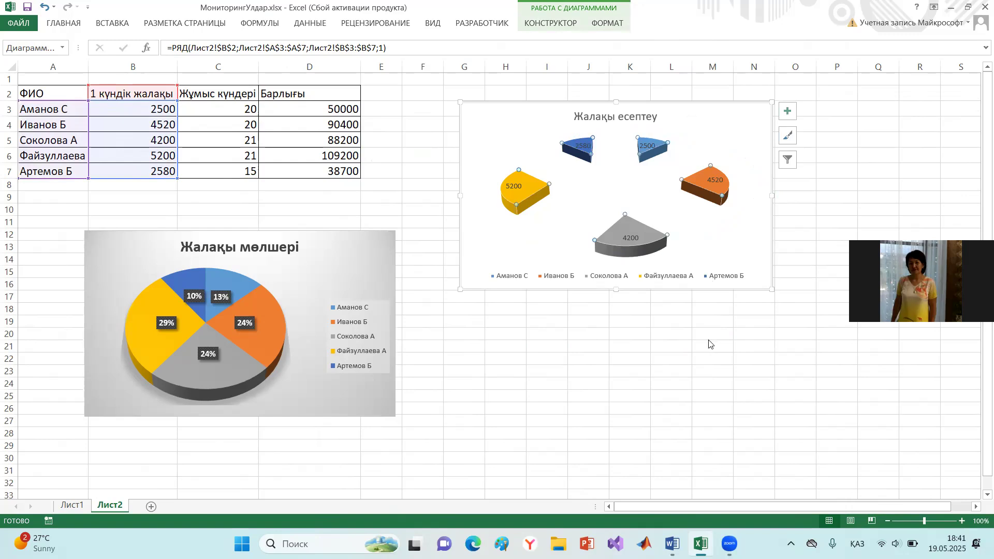
{"action": "left_click", "coordinate": [646, 219]}
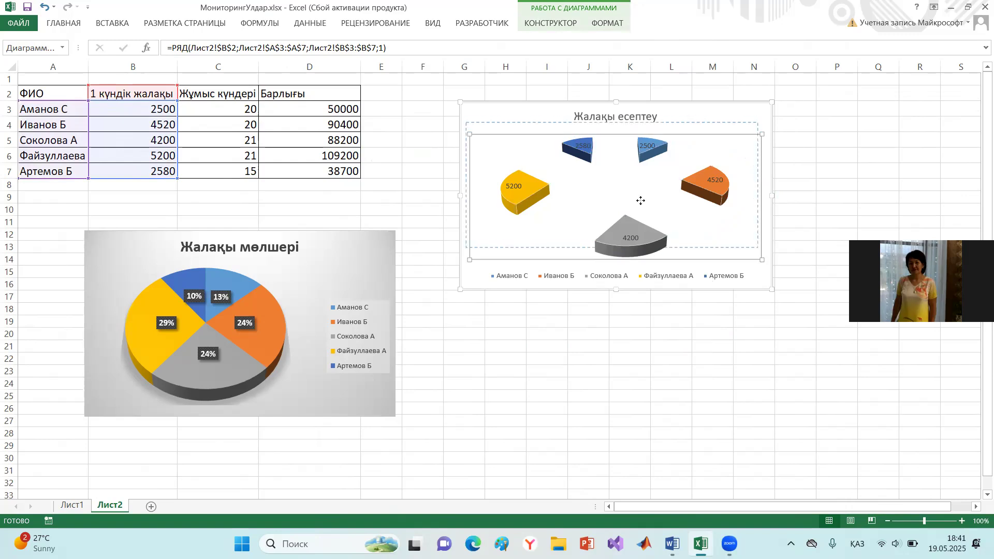
{"action": "left_click_drag", "start_coordinate": [653, 216], "coordinate": [623, 210]}
{"action": "left_click", "coordinate": [629, 238]}
{"action": "left_click", "coordinate": [663, 239]}
{"action": "left_click_drag", "start_coordinate": [663, 239], "coordinate": [651, 224]}
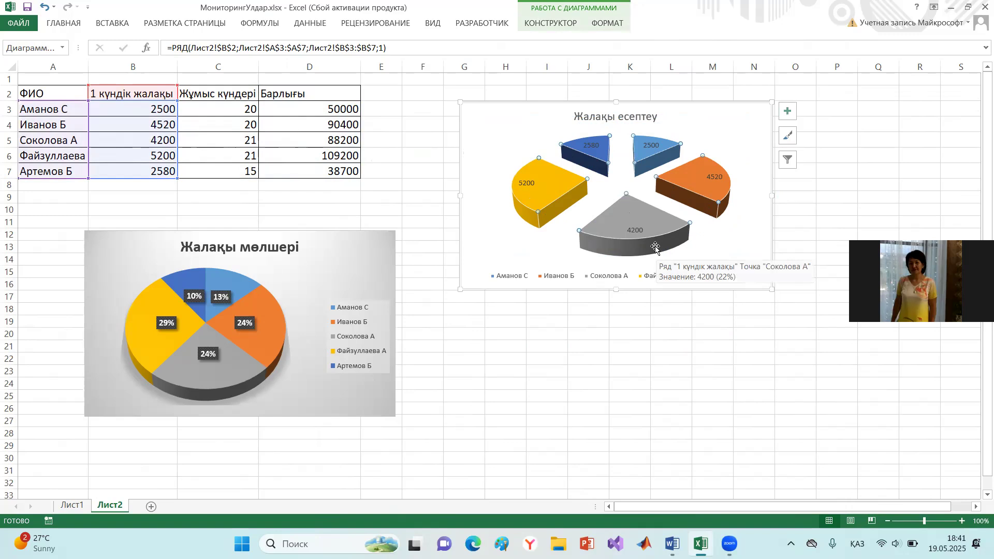
- Shift the grey and orange slices inward and narrow the gaps between all slices of the exploded "Жалақы есептеу" pie
{"action": "left_click", "coordinate": [636, 209]}
{"action": "left_click_drag", "start_coordinate": [637, 210], "coordinate": [642, 206]}
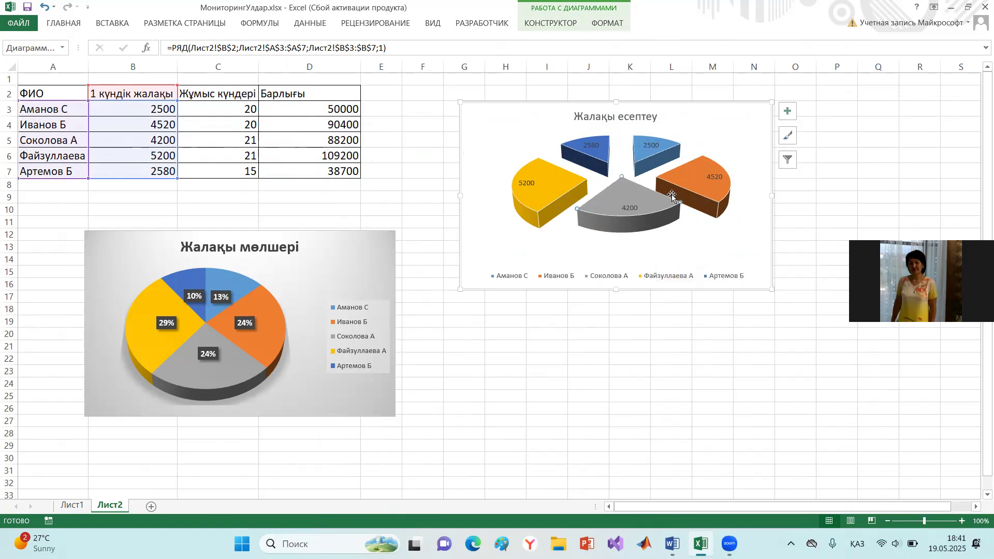
{"action": "left_click_drag", "start_coordinate": [701, 179], "coordinate": [616, 174]}
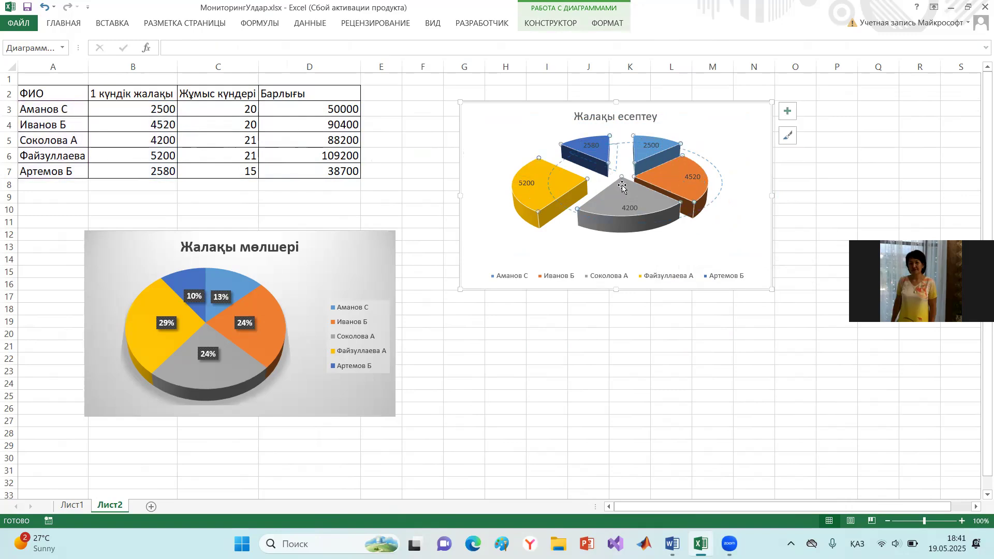
{"action": "left_click", "coordinate": [643, 319]}
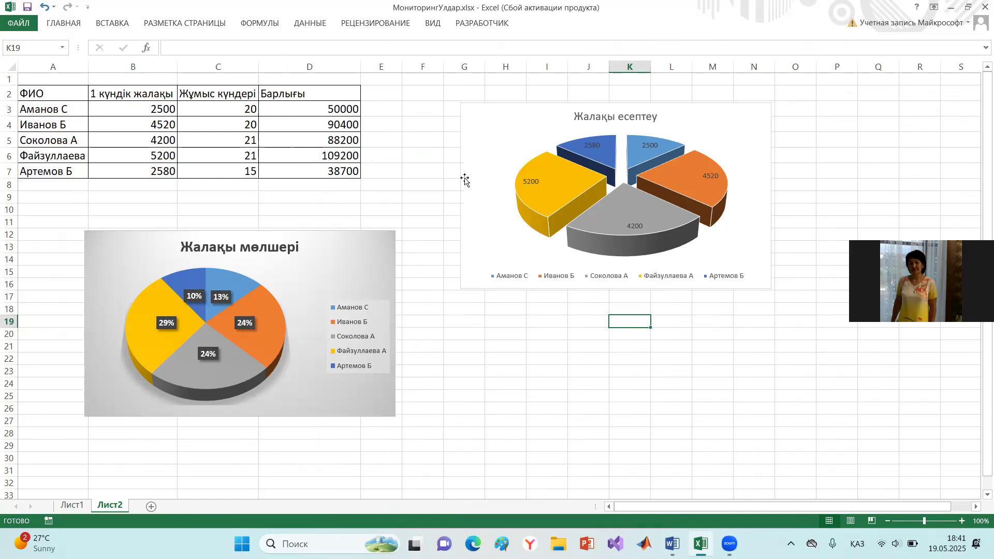
- Copy the wage table A2:D7 to the clipboard
{"action": "left_click_drag", "start_coordinate": [34, 93], "coordinate": [293, 165]}
{"action": "right_click", "coordinate": [291, 140]}
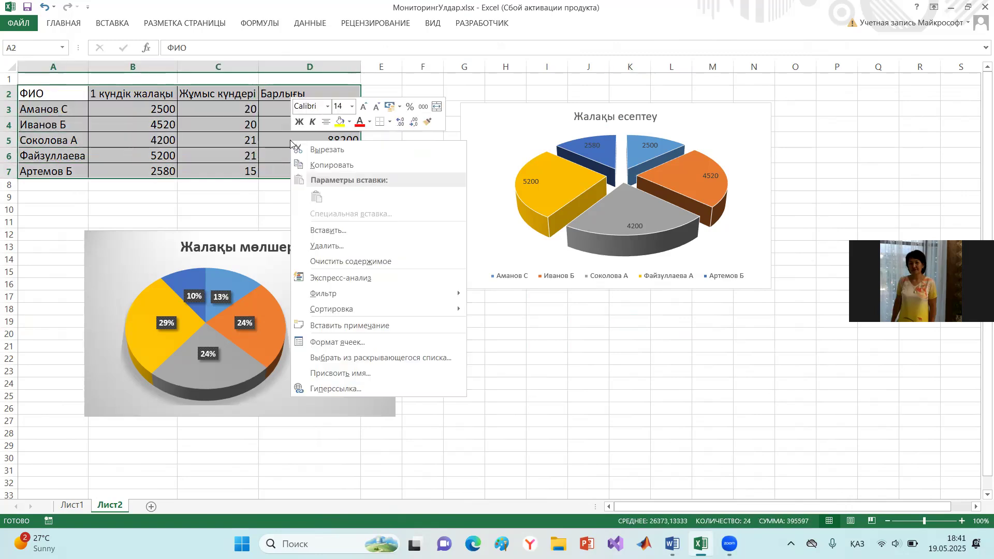
{"action": "left_click", "coordinate": [314, 165]}
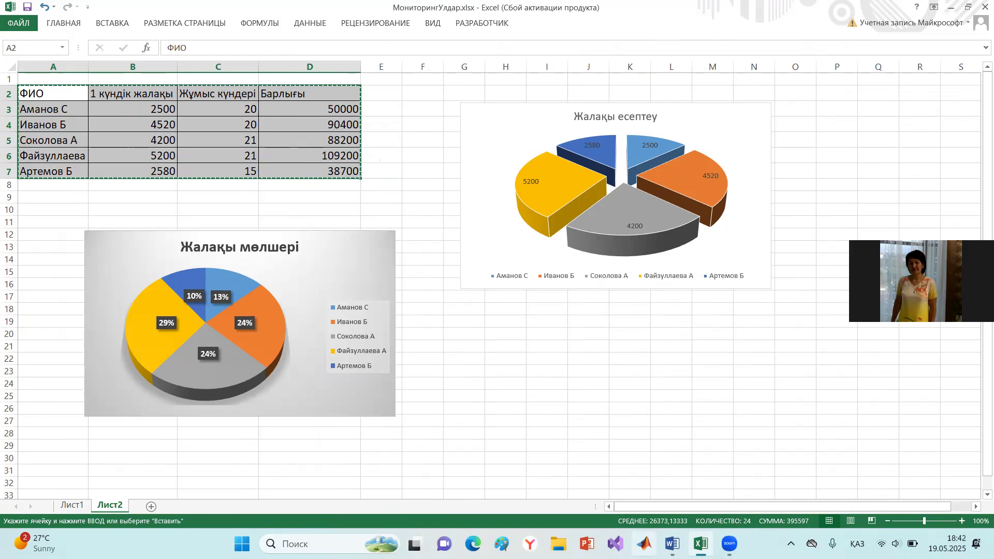
- Switch to Word and paste the copied wage table into the blank document
{"action": "left_click", "coordinate": [672, 544]}
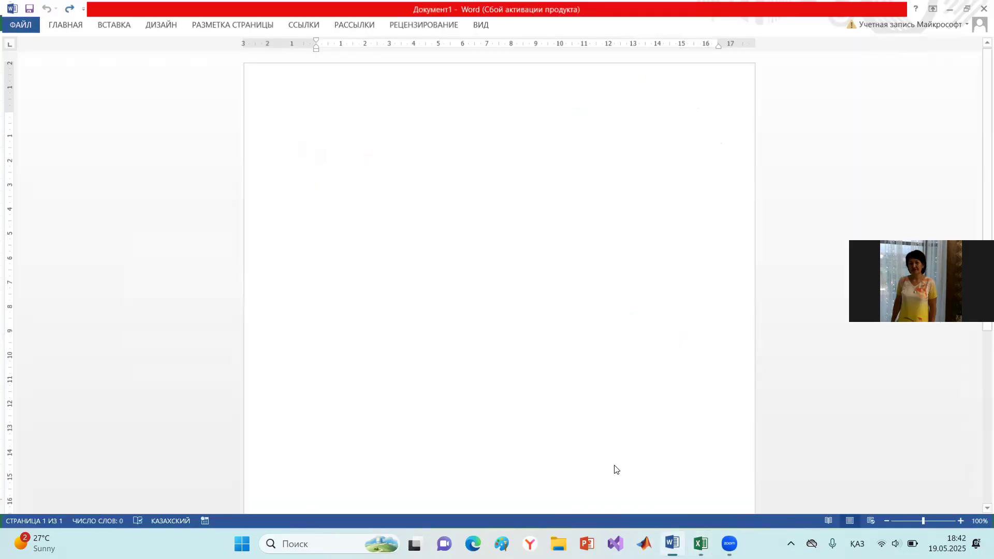
{"action": "key", "text": "ctrl+v"}
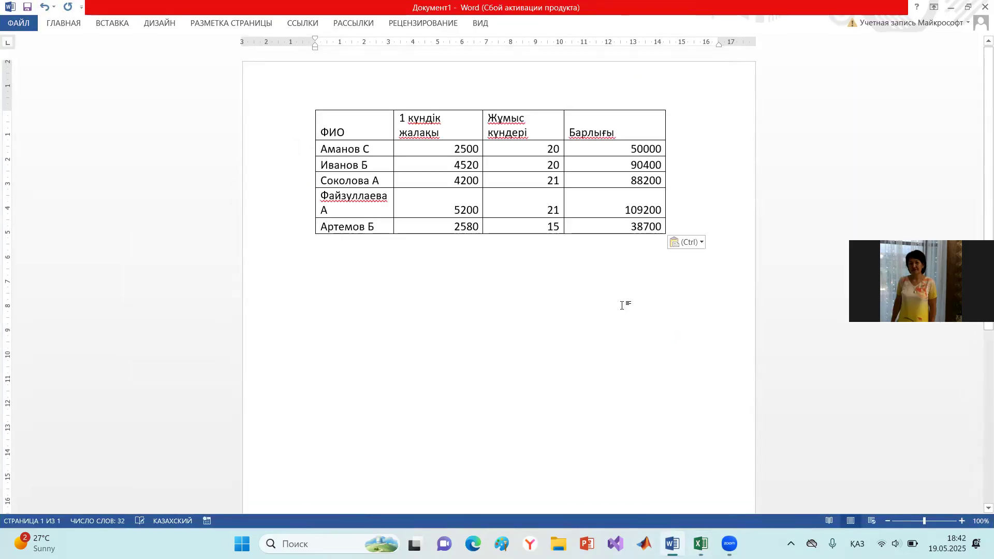
{"action": "left_click", "coordinate": [665, 225]}
{"action": "key", "text": "Return"}
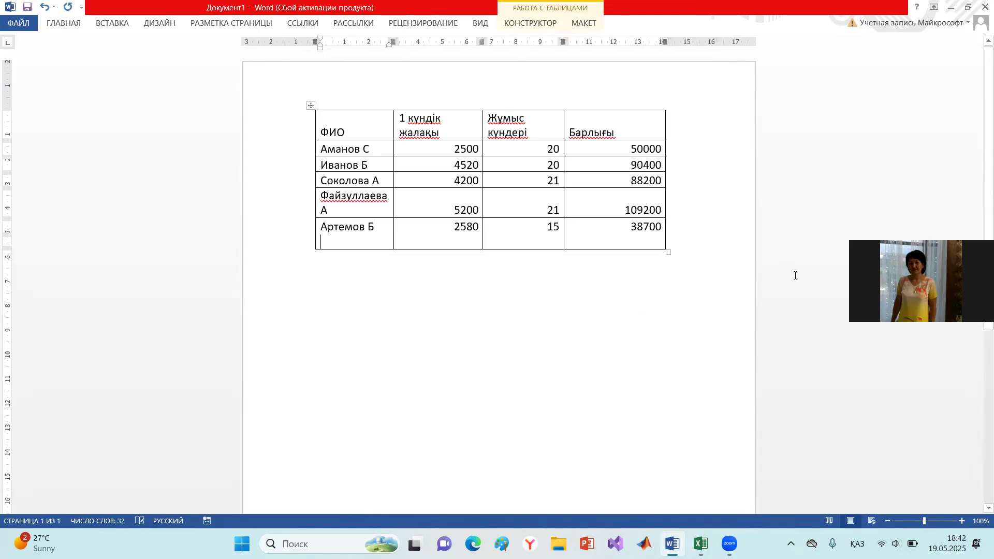
{"action": "key", "text": "ctrl+z"}
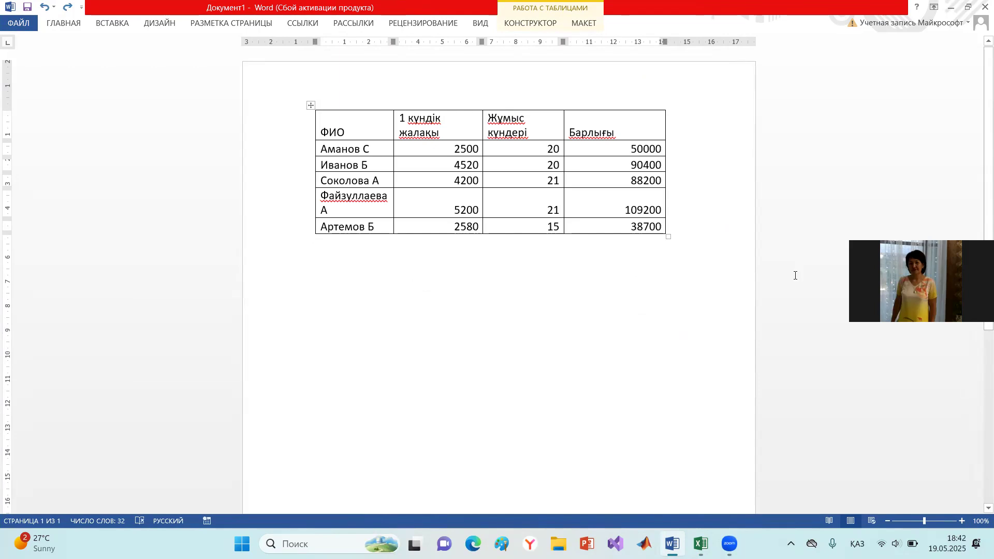
- Add two blank lines below the pasted wage table
{"action": "left_click", "coordinate": [371, 273]}
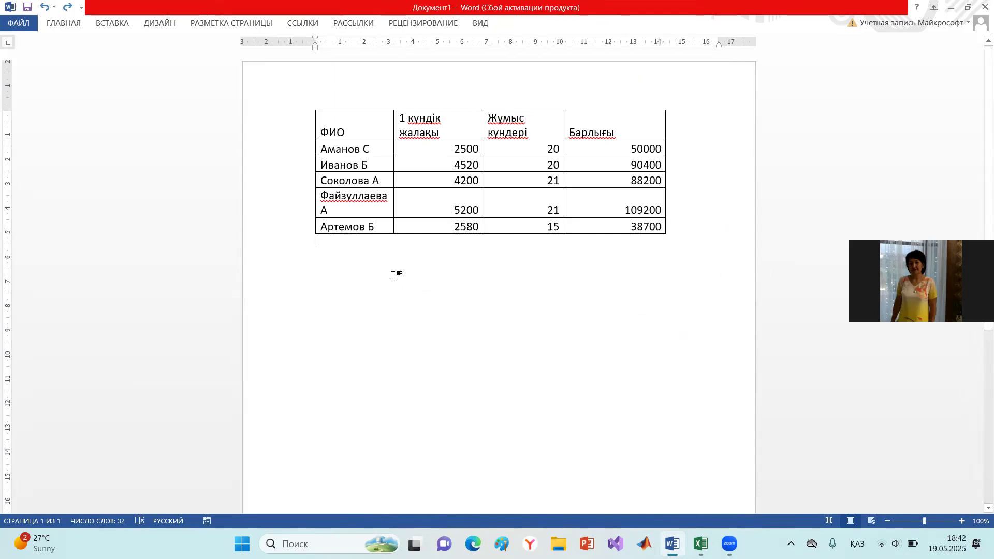
{"action": "key", "text": "Return"}
{"action": "key", "text": "Return"}
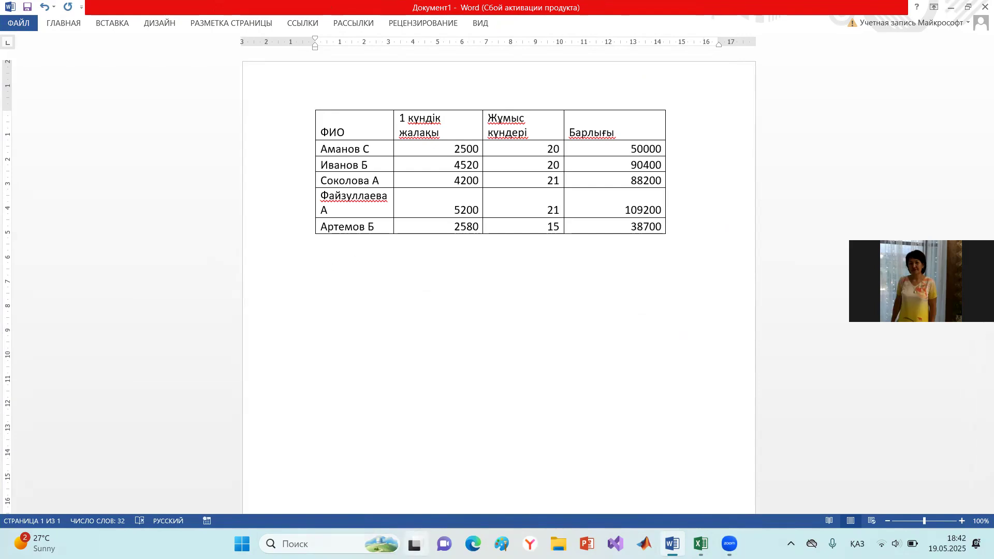
- Capture a screen clip of the "Жалақы мөлшері" pie chart in Excel and paste it below the table in the Word document
{"action": "key", "text": "alt+Tab"}
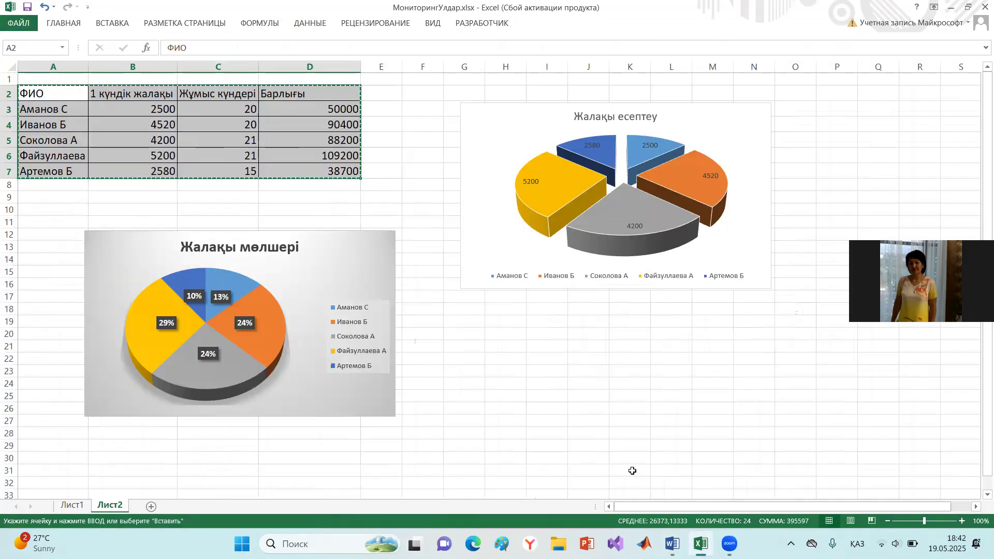
{"action": "left_click", "coordinate": [418, 344]}
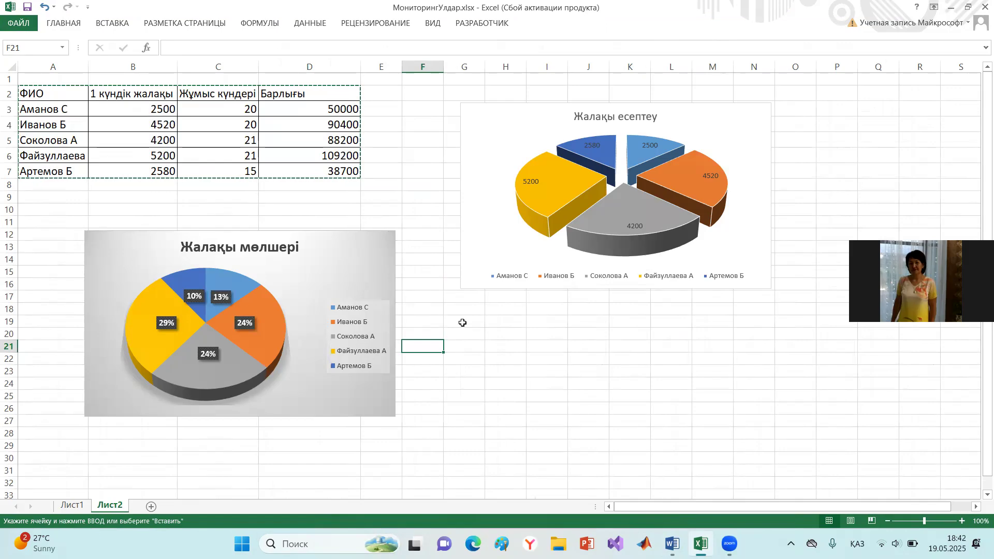
{"action": "key", "text": "shift+super+s"}
{"action": "left_click_drag", "start_coordinate": [82, 227], "coordinate": [394, 415]}
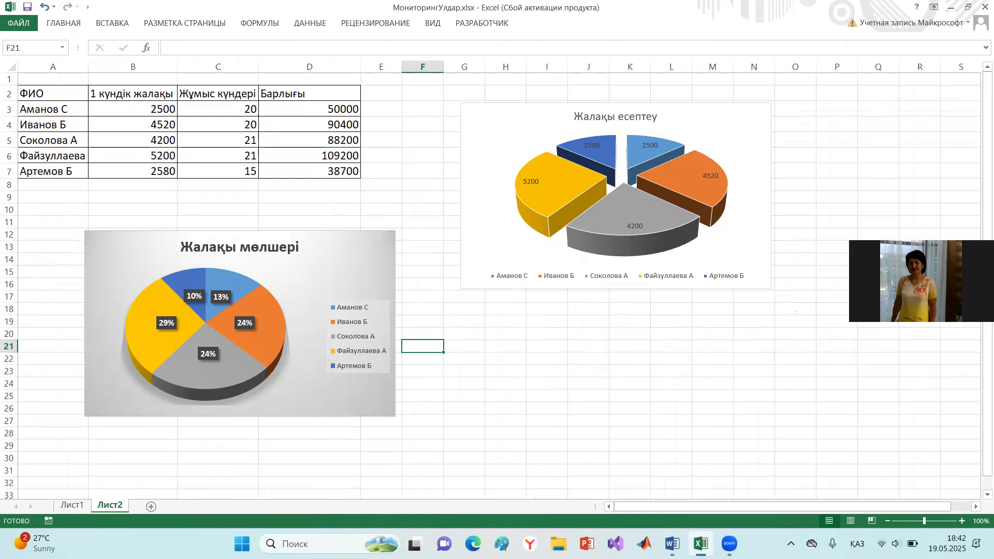
{"action": "left_click", "coordinate": [672, 543]}
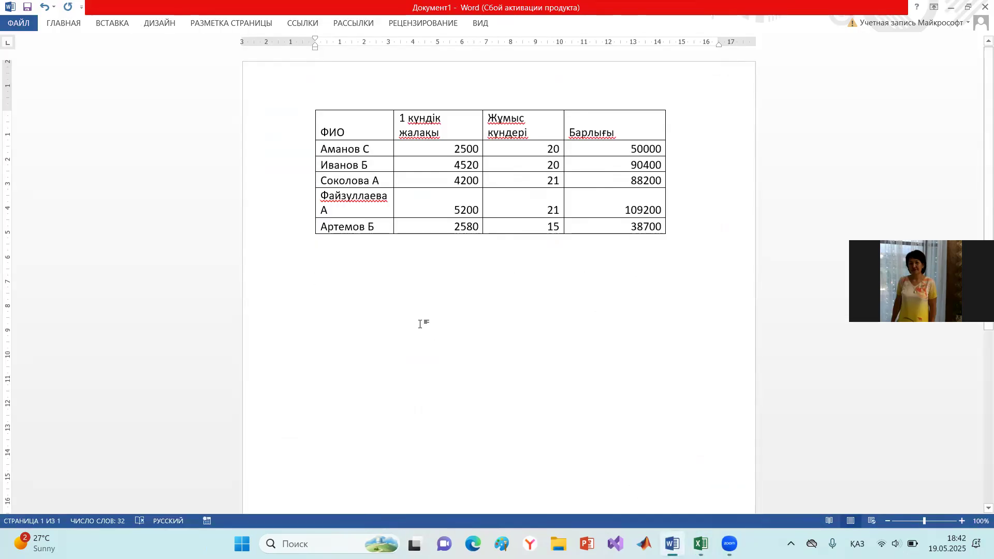
{"action": "key", "text": "ctrl+v"}
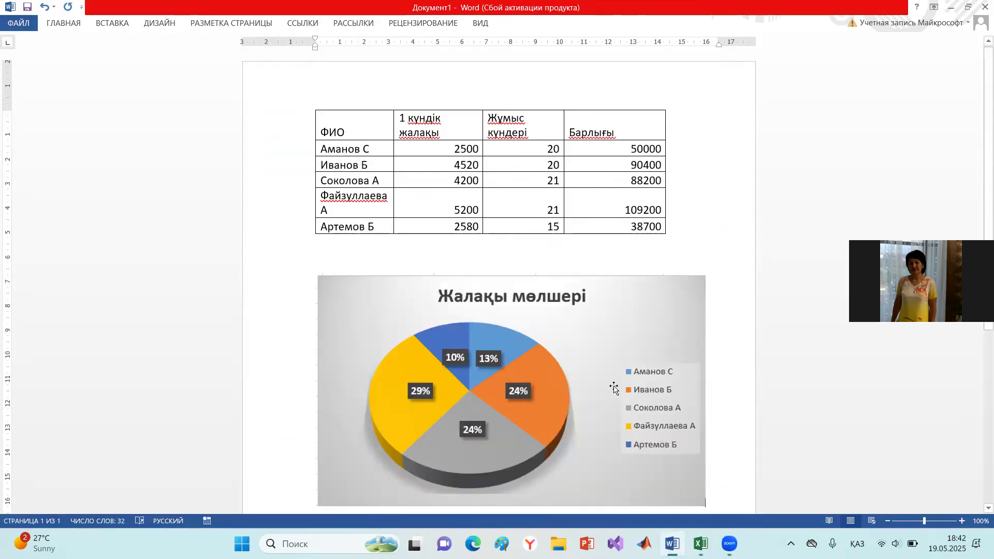
- Shrink the pasted "Жалақы мөлшері" chart picture proportionally to about 13 cm wide
{"action": "scroll", "coordinate": [642, 394], "scroll_direction": "down", "scroll_amount": 2}
{"action": "left_click", "coordinate": [664, 401]}
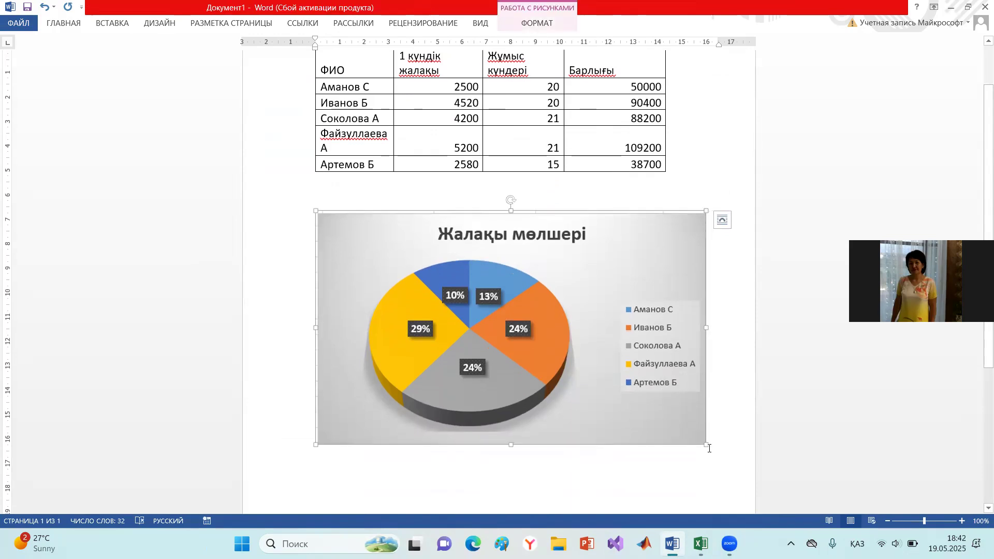
{"action": "left_click_drag", "start_coordinate": [703, 445], "coordinate": [631, 400]}
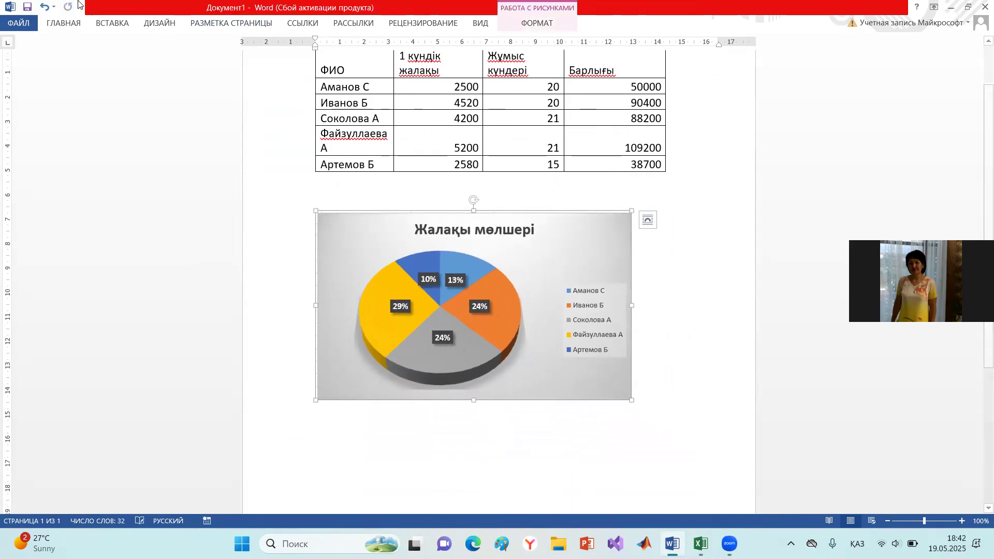
{"action": "left_click_drag", "start_coordinate": [564, 219], "coordinate": [590, 248]}
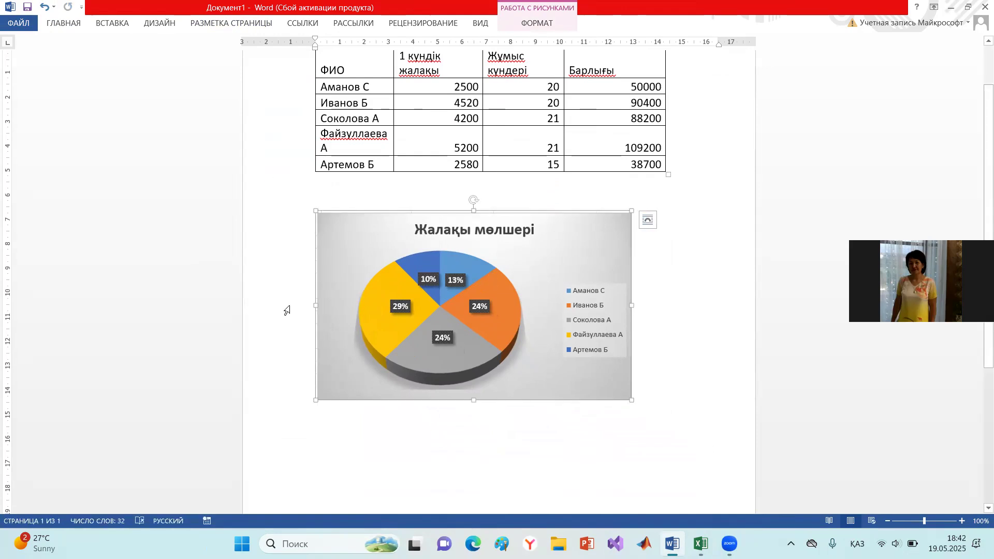